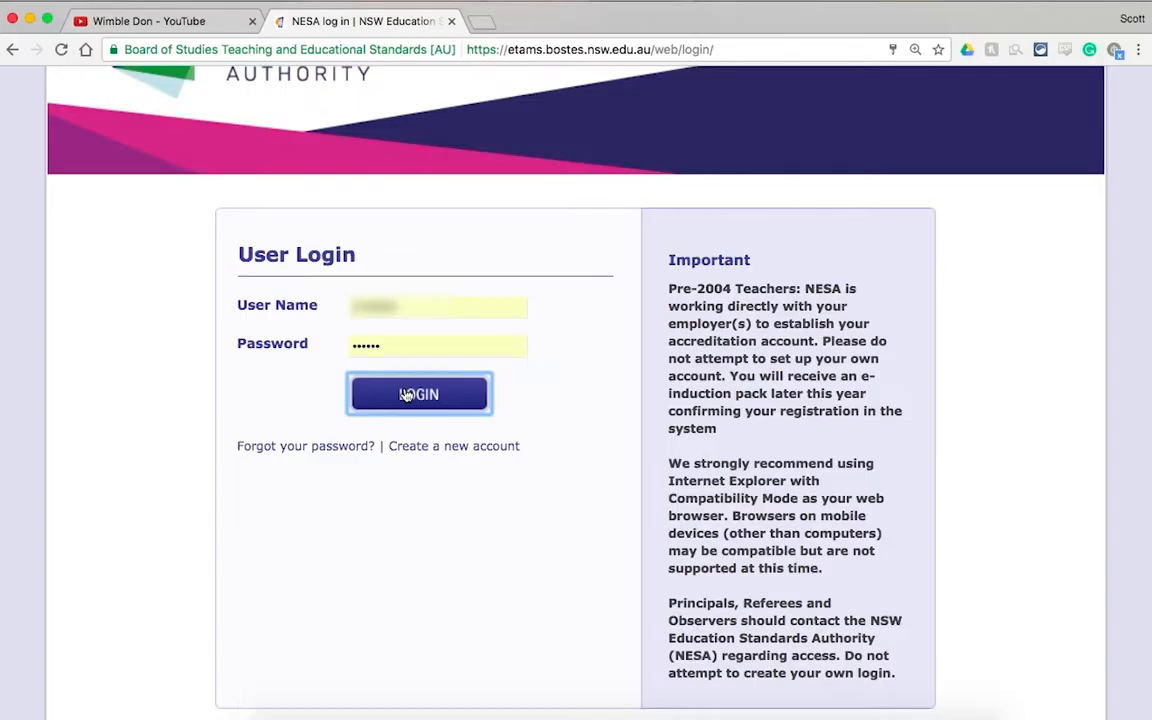
- Log in to the NESA account with the prefilled credentials and view the Home page
click(405, 393)
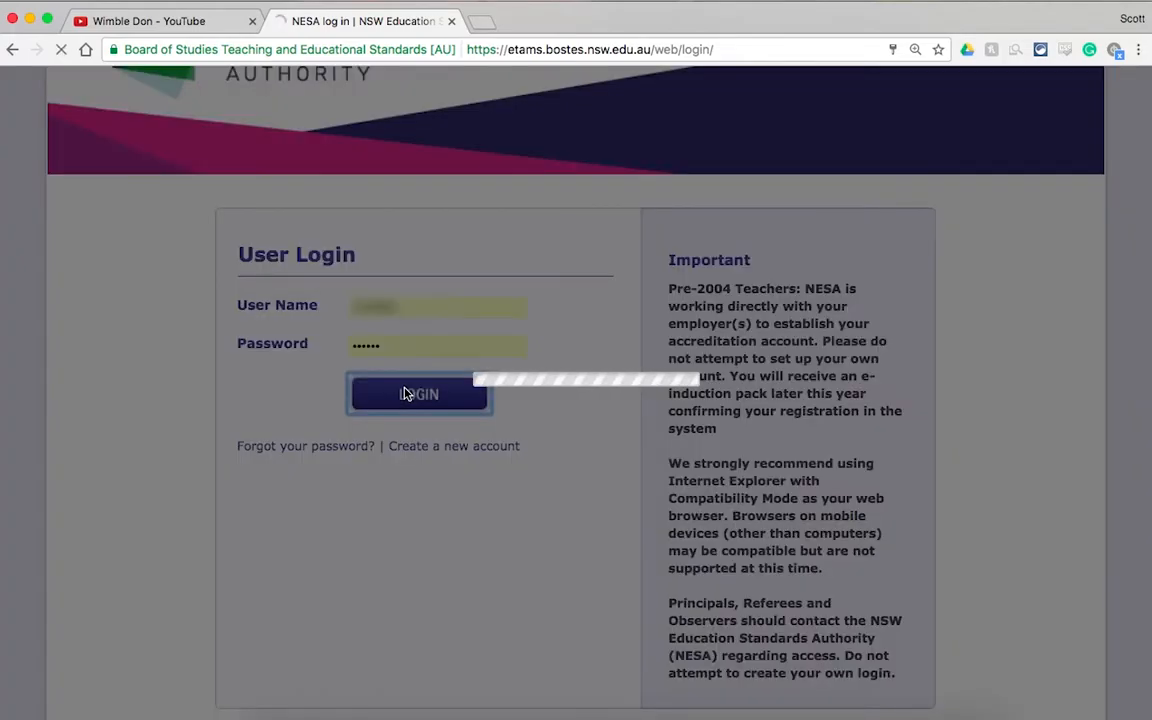
scroll(458, 458, down, 2)
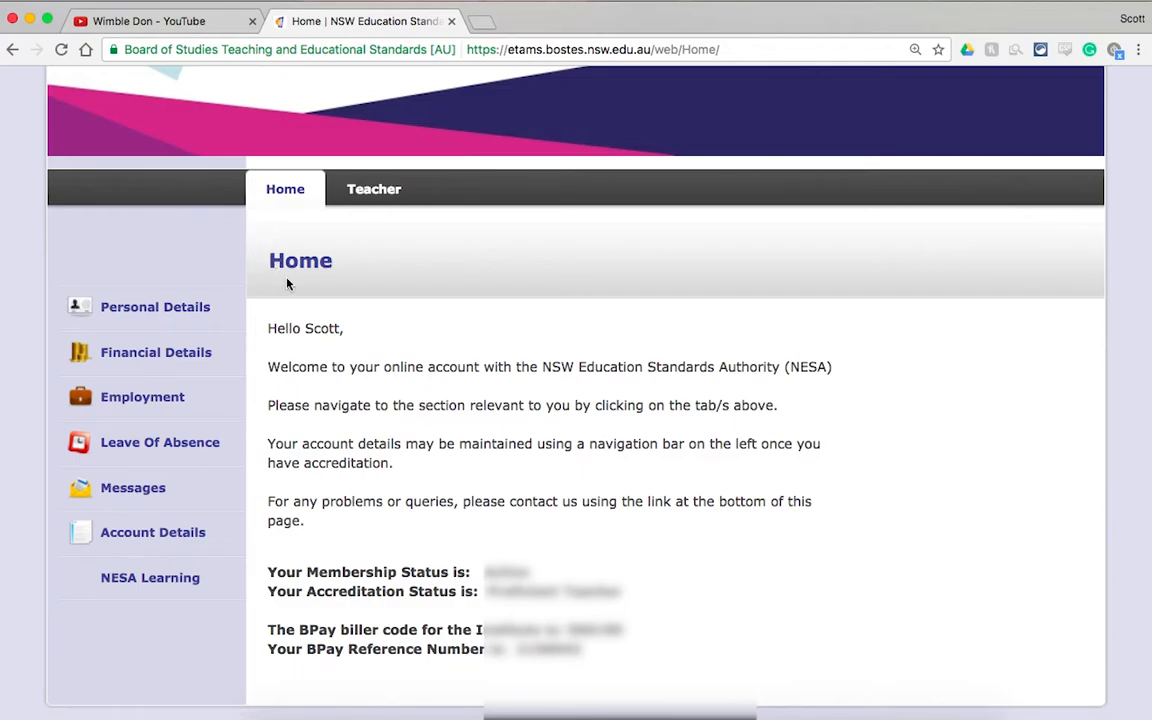
scroll(330, 250, down, 1)
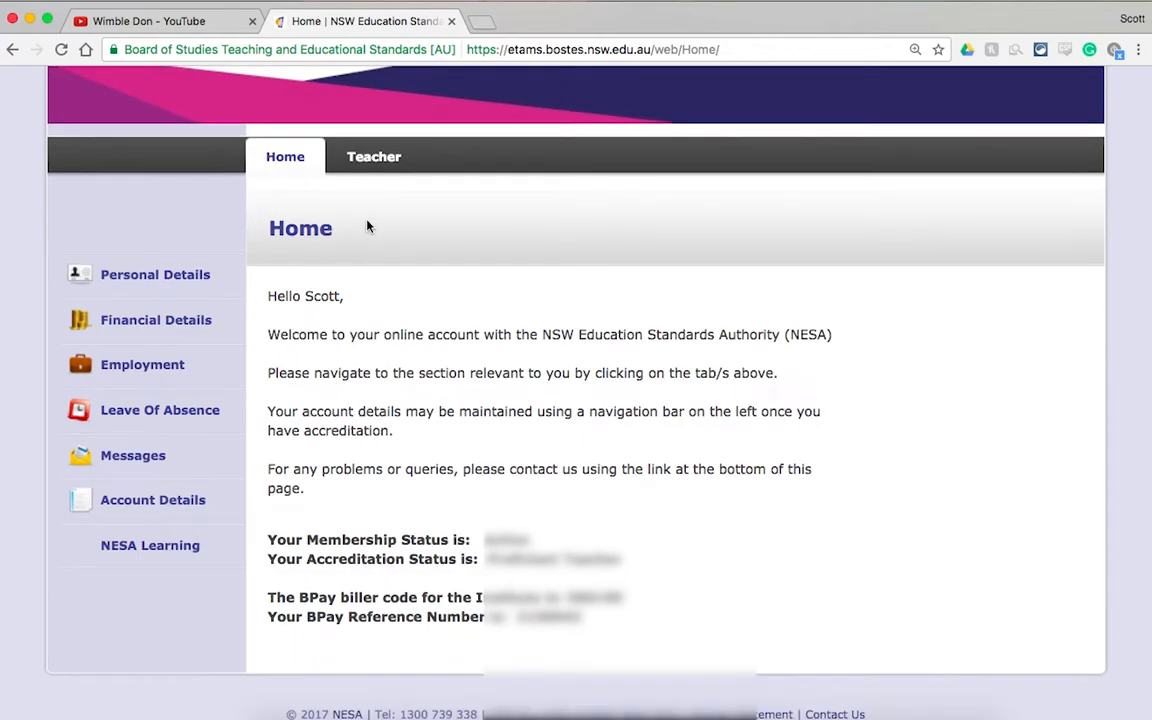
- Open the Teacher options page and look over its accreditation options
click(369, 158)
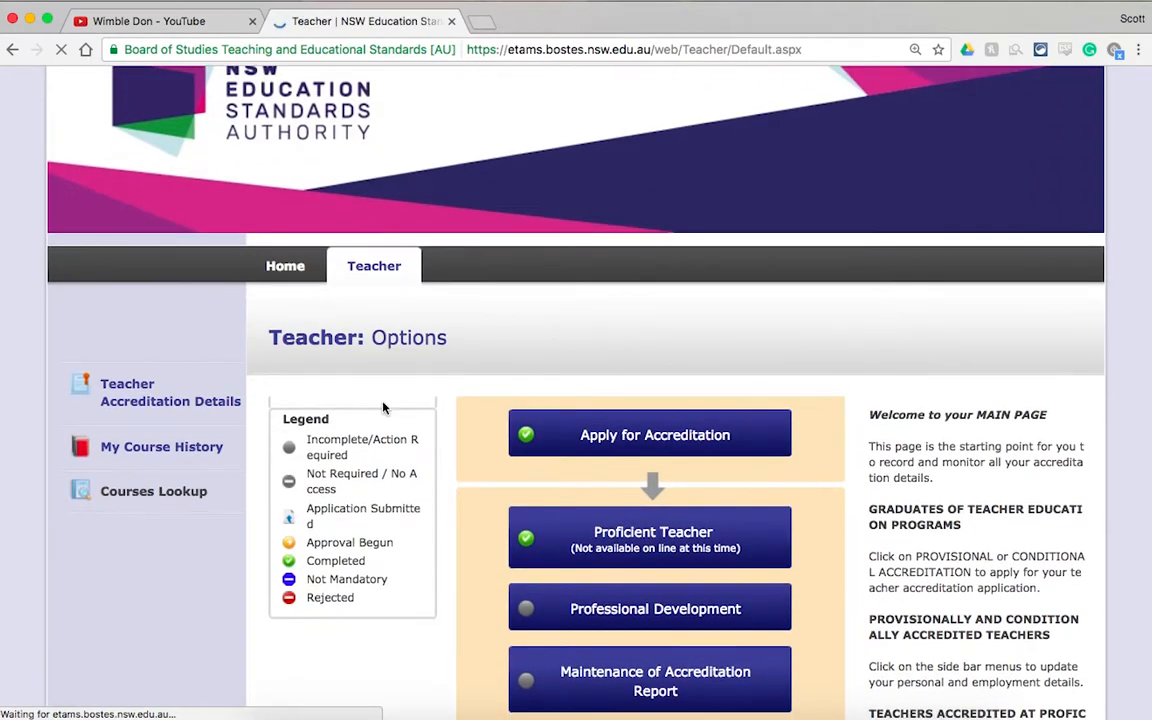
scroll(383, 407, down, 2)
scroll(99, 610, down, 3)
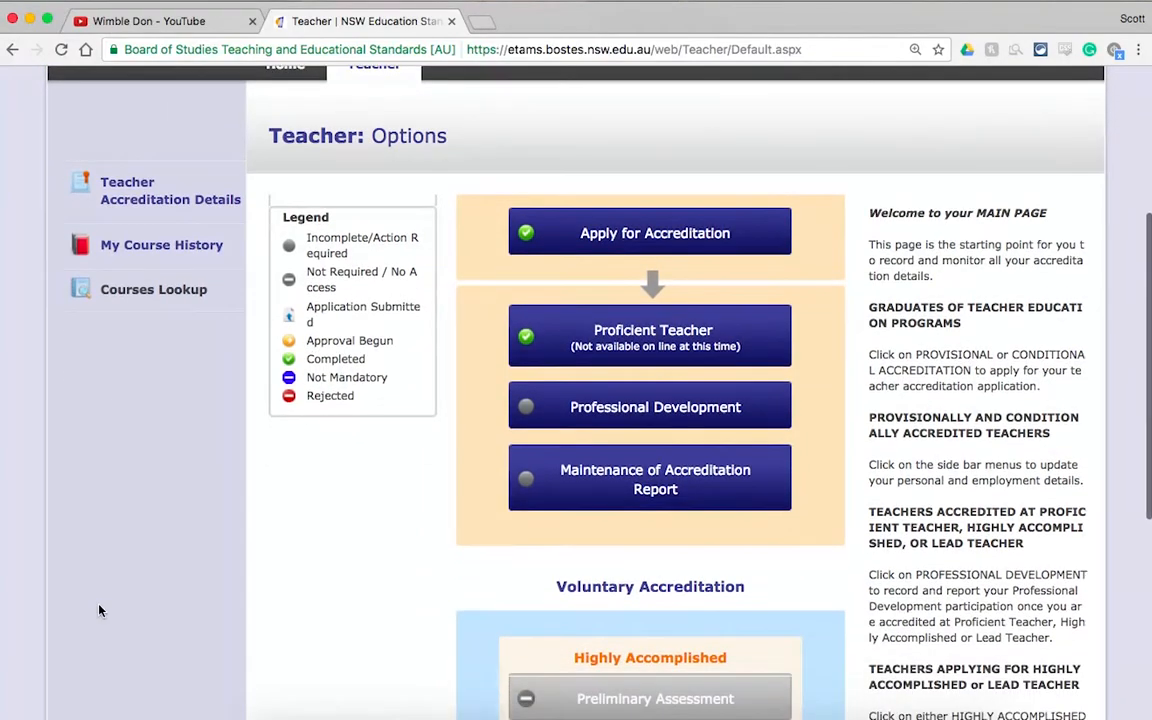
scroll(99, 610, down, 1)
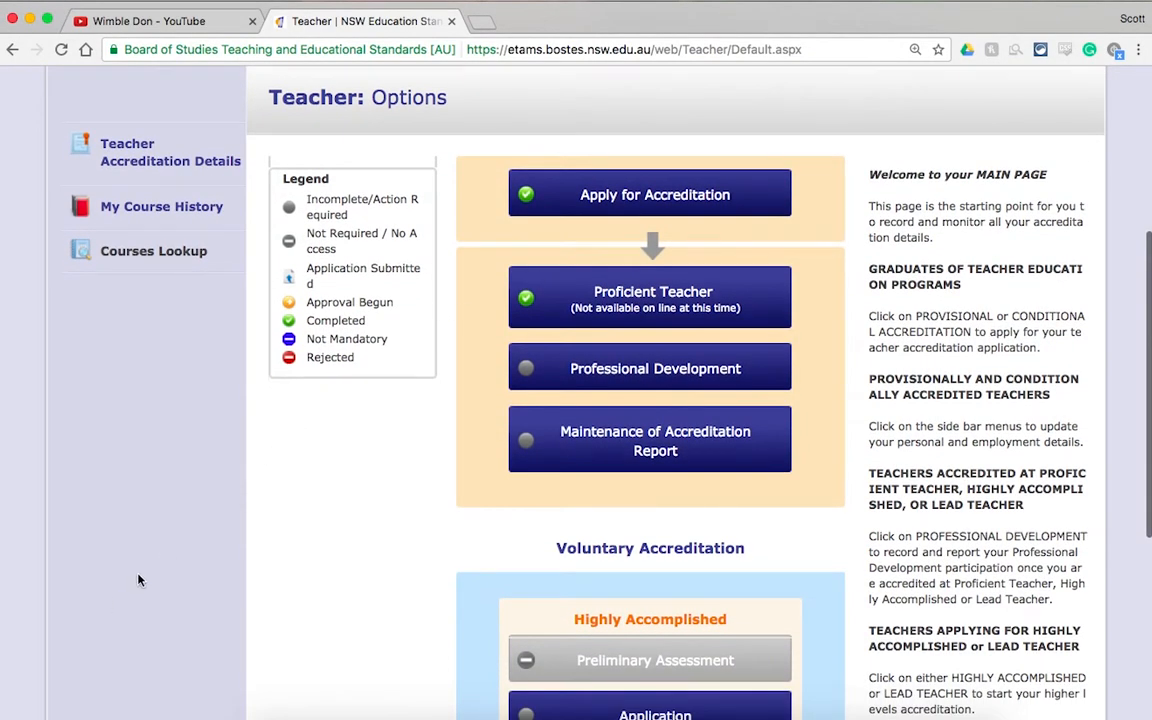
scroll(132, 272, up, 3)
- Open Teacher Accreditation Details and My Course History in separate new browser tabs
right_click(132, 272)
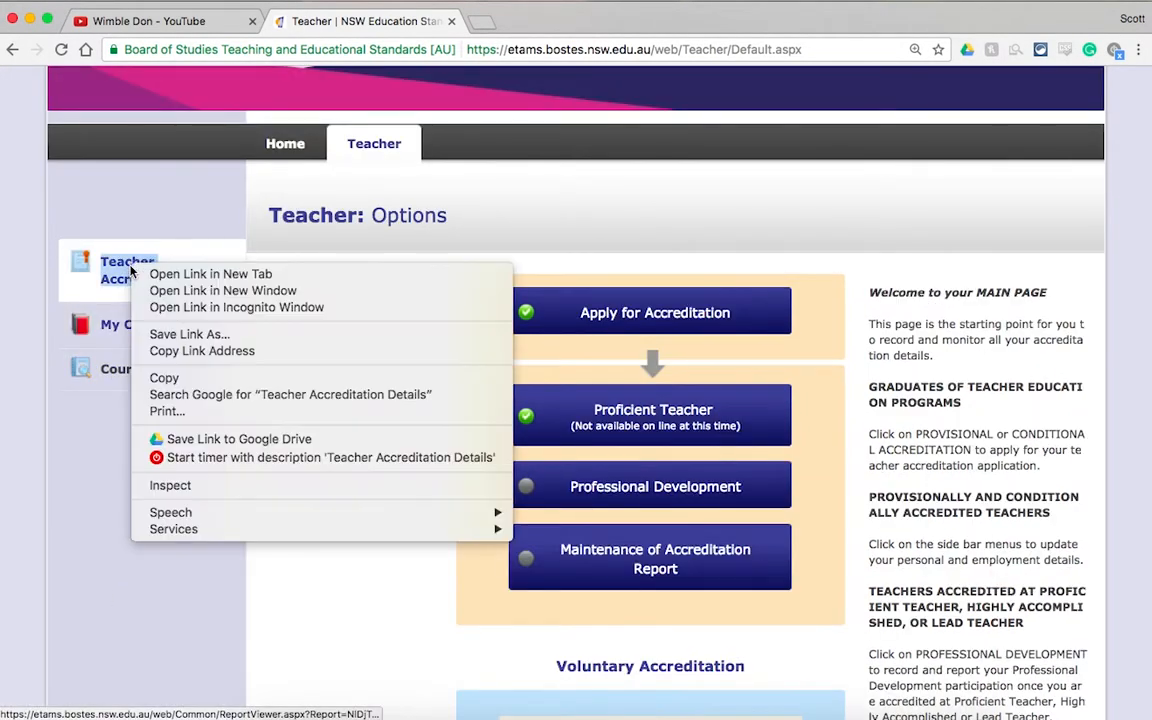
click(140, 271)
right_click(143, 326)
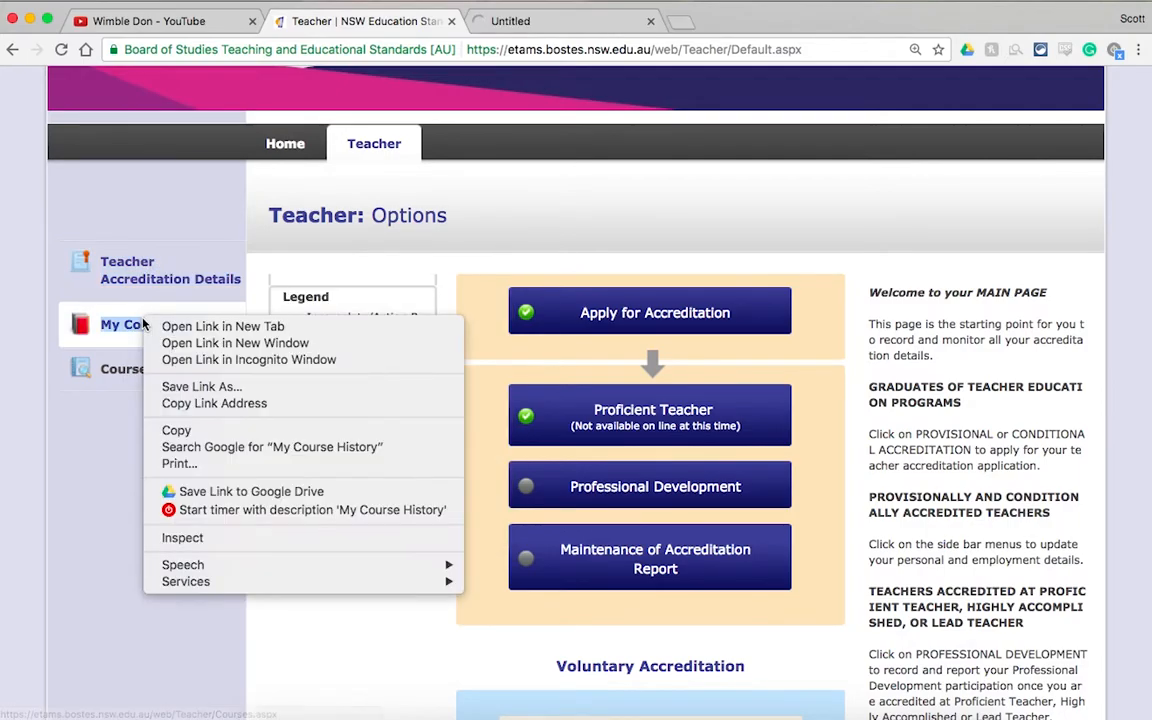
click(170, 327)
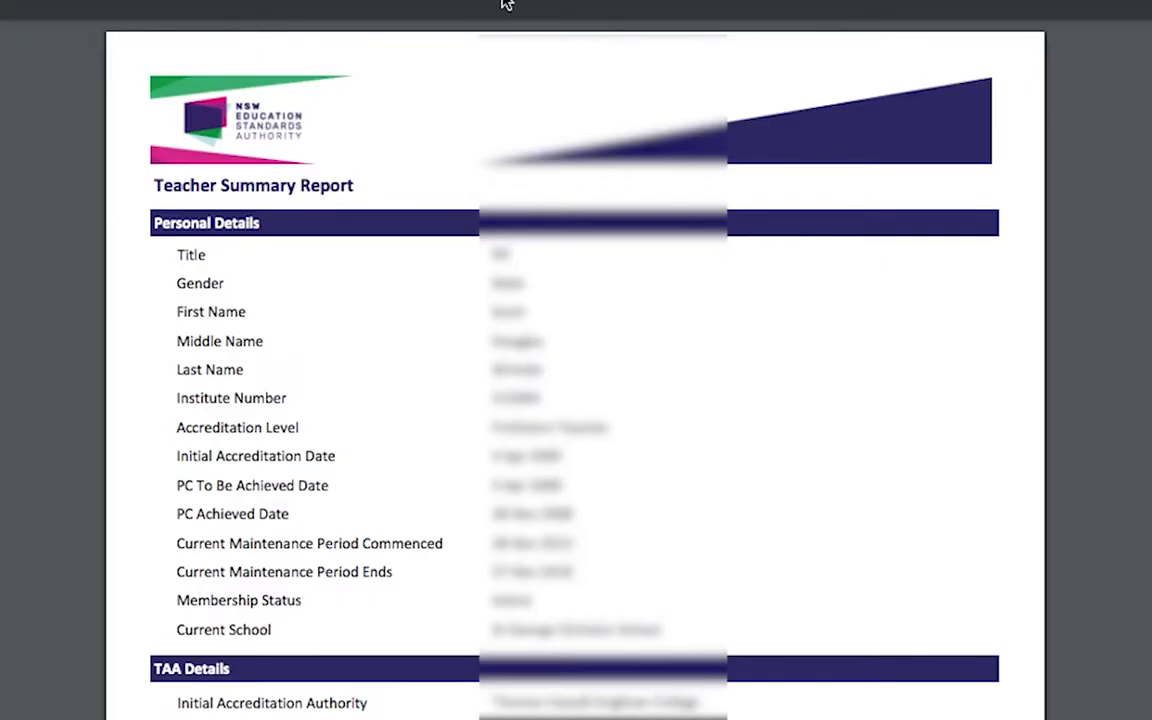
- Read through the Teacher Summary Report, including the personal details and TAA details
scroll(512, 240, down, 2)
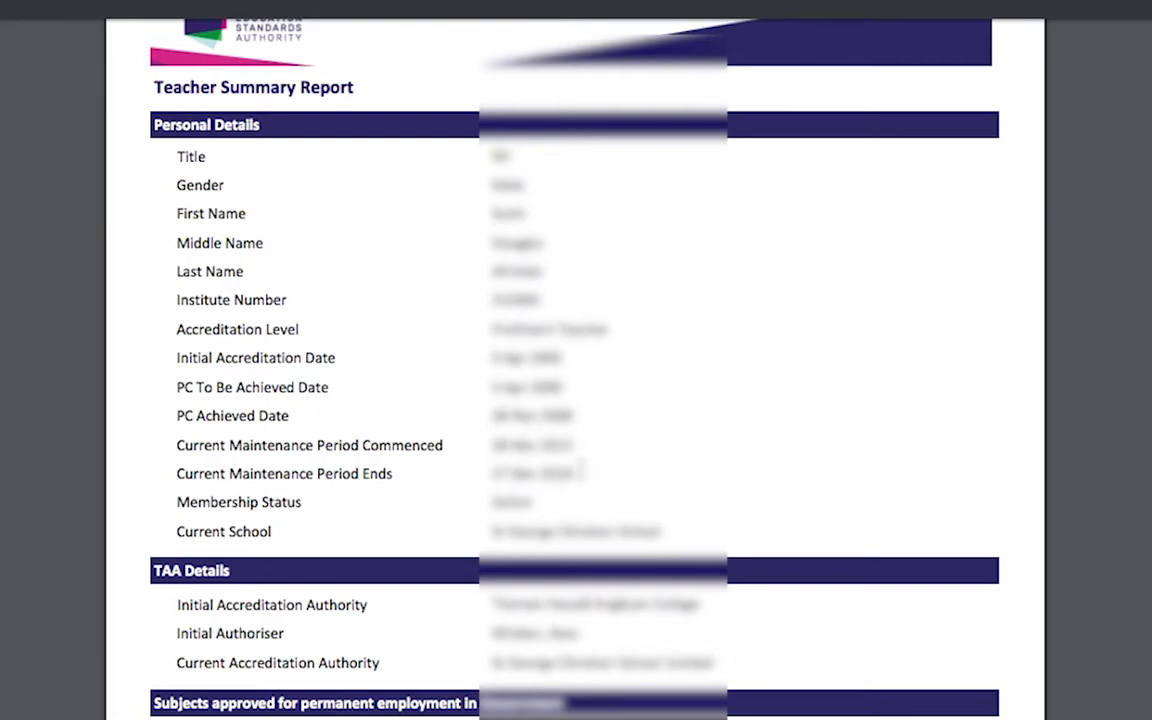
scroll(559, 485, down, 1)
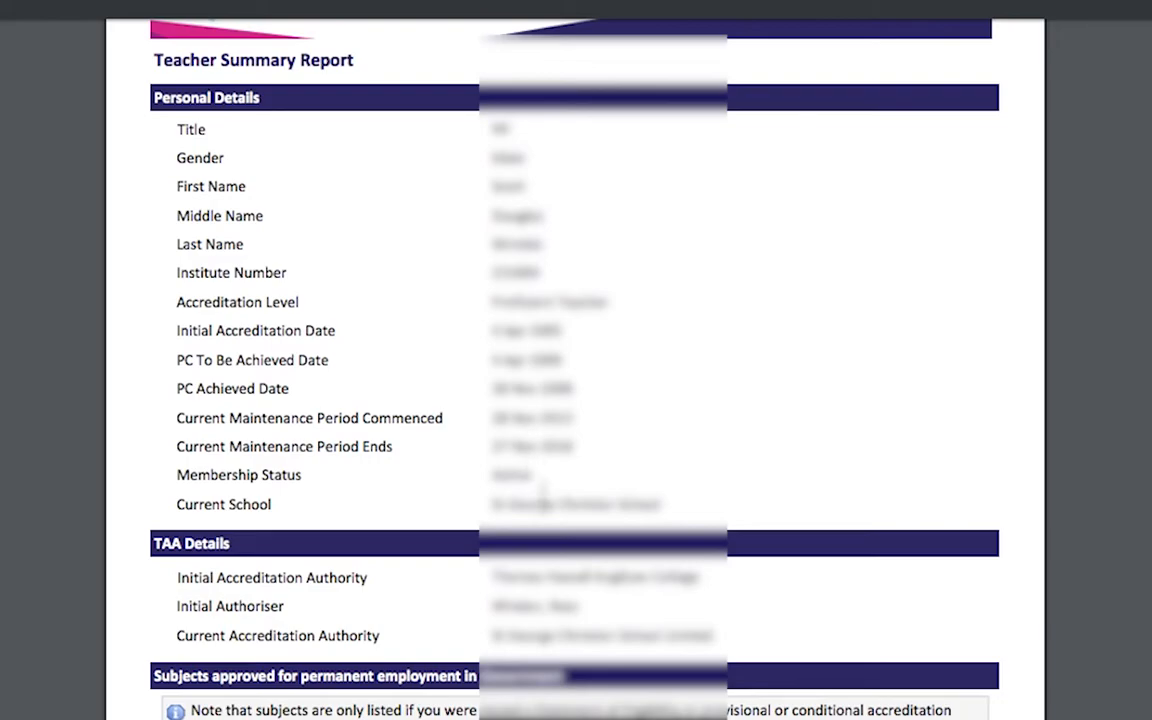
scroll(541, 497, down, 1)
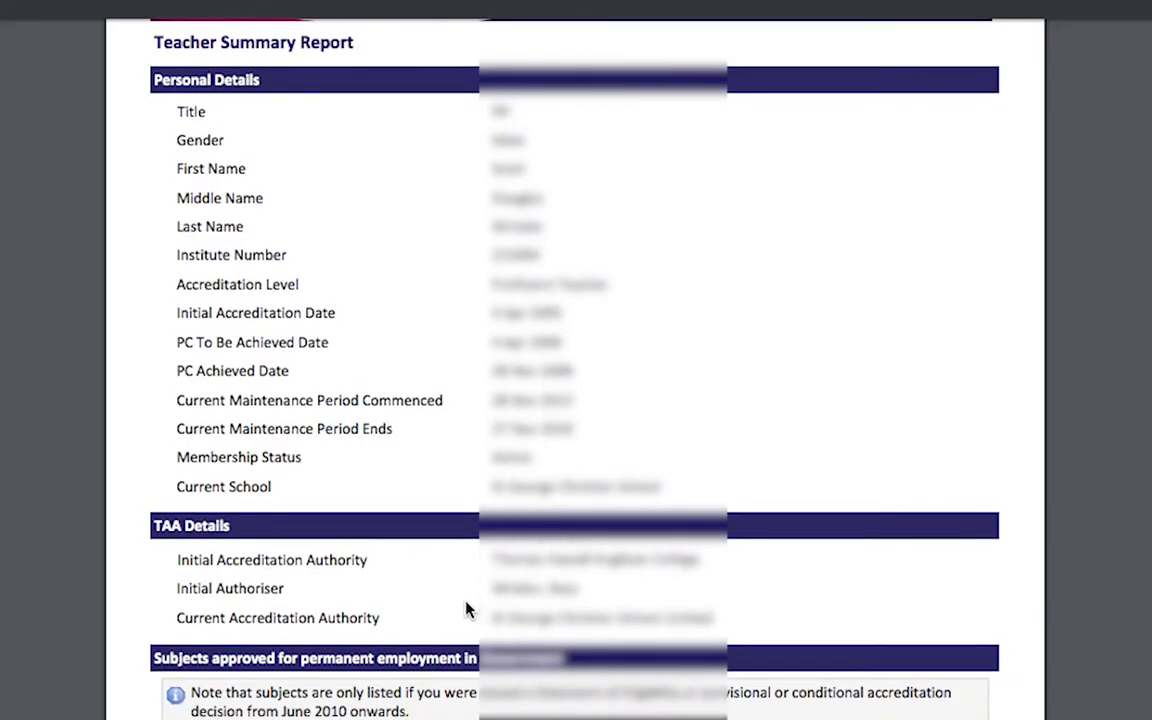
scroll(624, 529, down, 8)
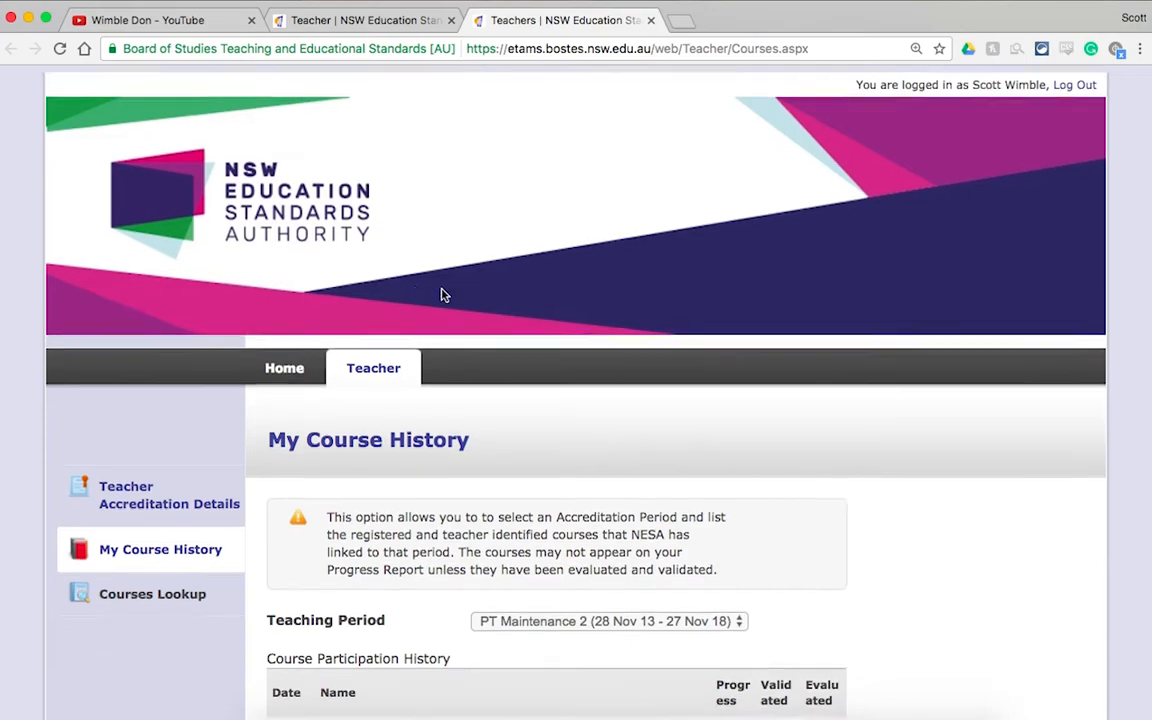
- Review the course participation history for teaching period PC Maintenance 1 (28 Nov 08 - 27 Nov 13), then close the course history page
scroll(444, 295, down, 3)
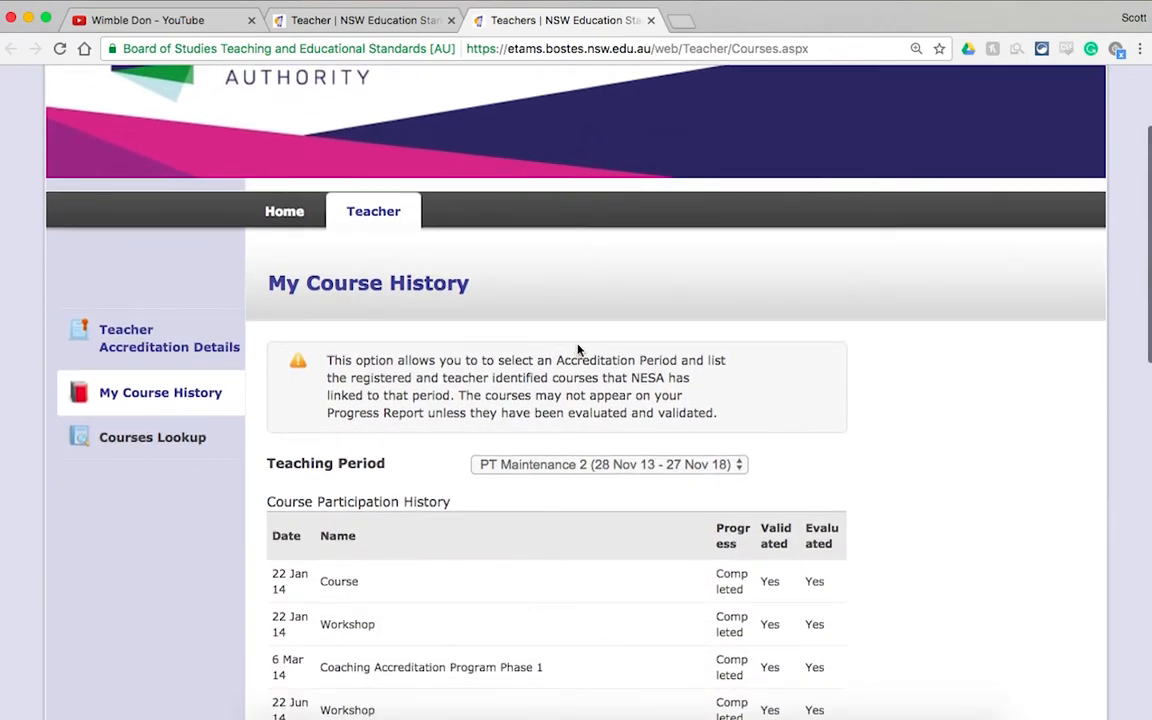
scroll(944, 528, down, 1)
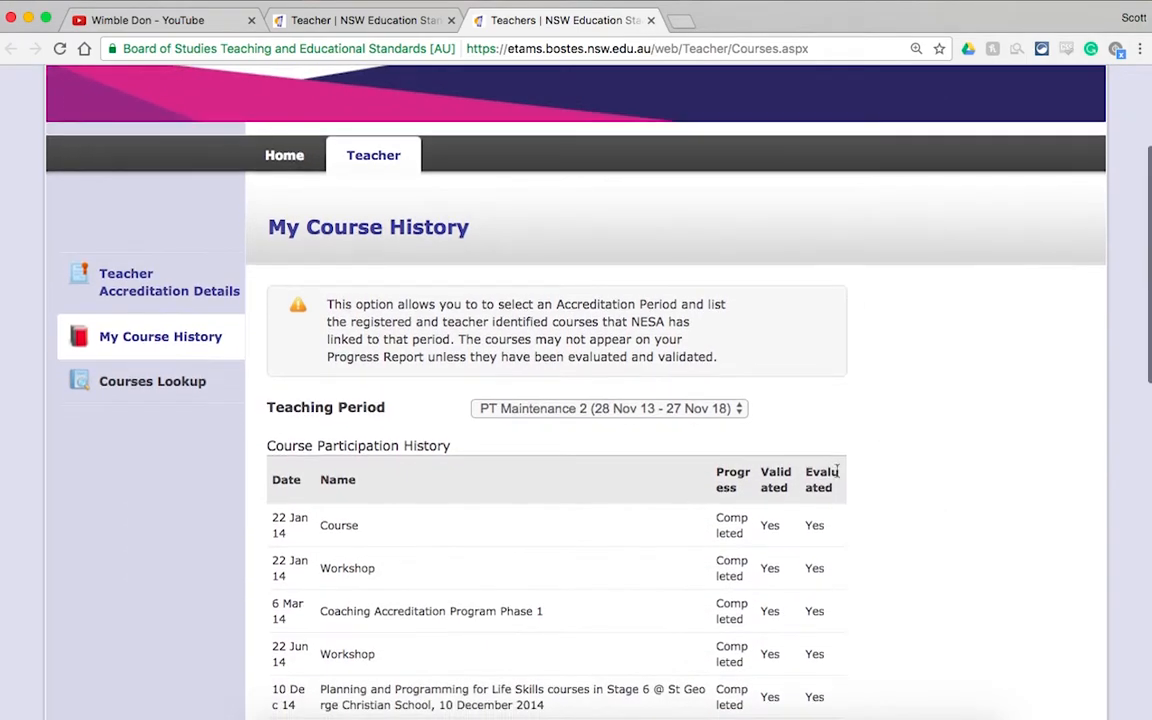
click(734, 408)
click(719, 429)
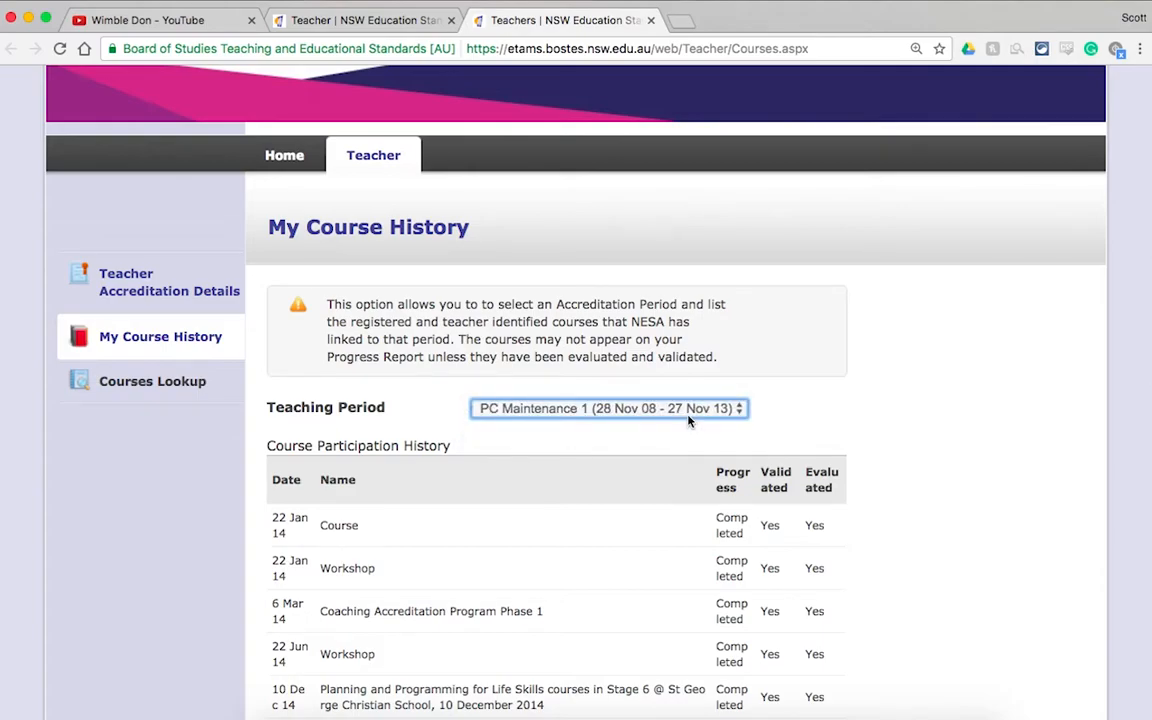
scroll(933, 472, down, 5)
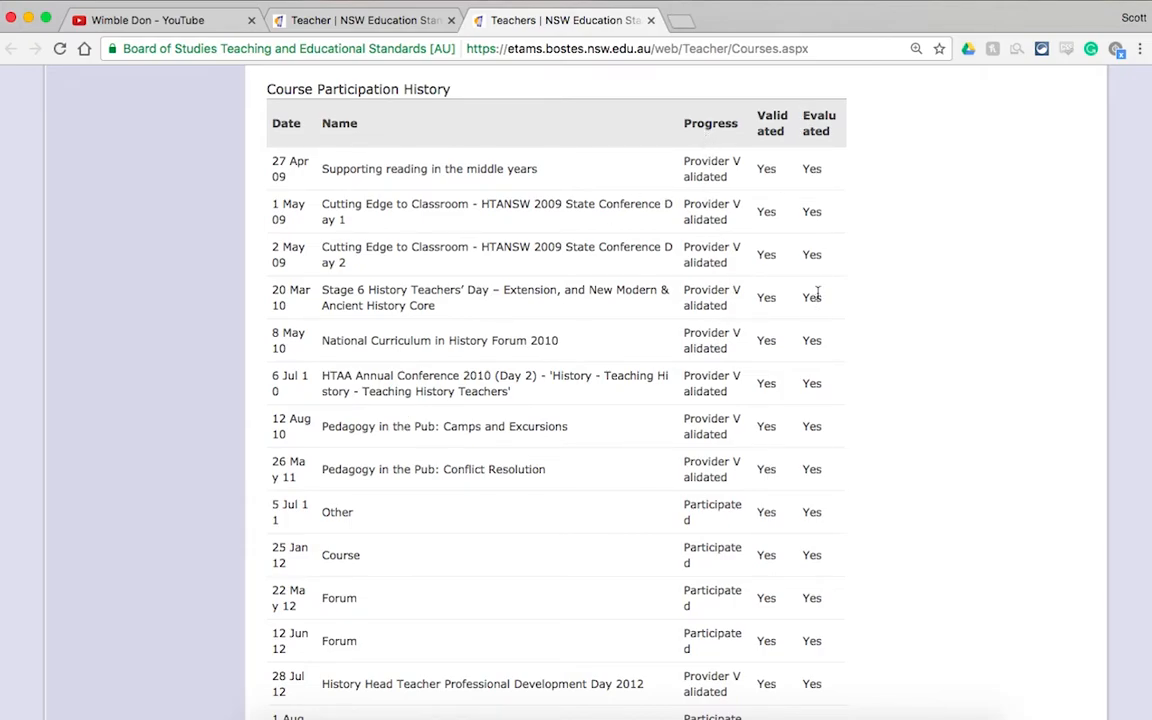
scroll(874, 467, down, 3)
key(super+w)
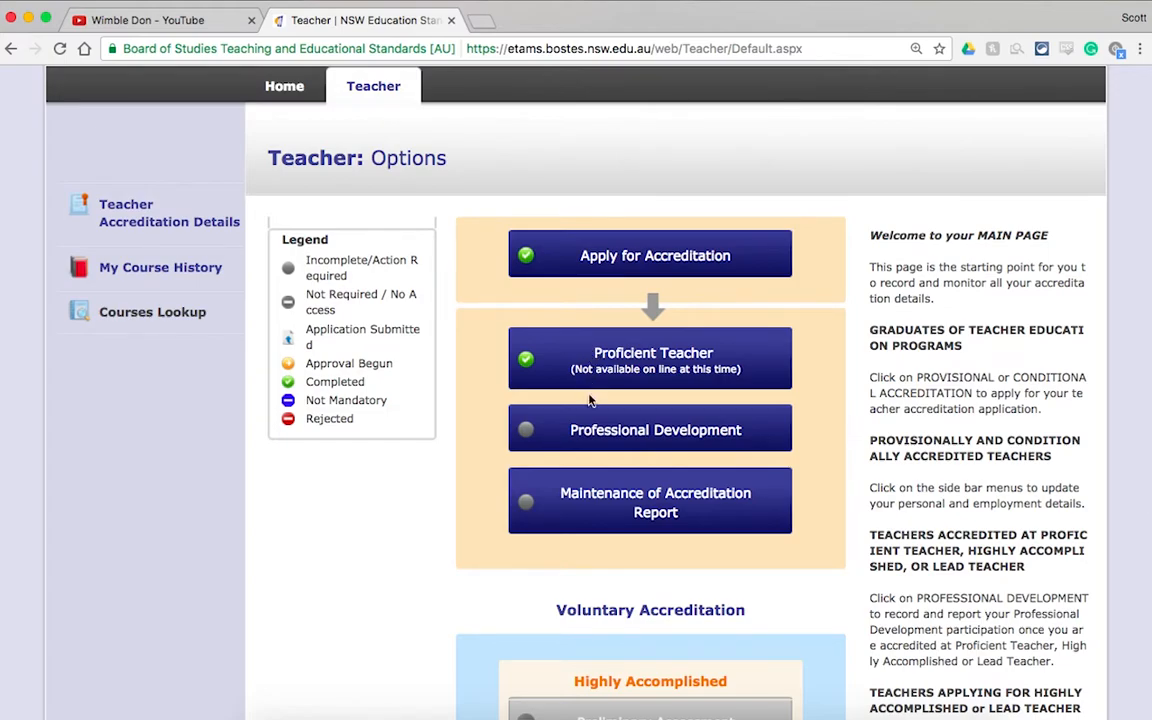
- Go to the Professional Development page and open the PD Progress Report and the Australian Professional Standards for Teachers in new browser tabs
click(658, 432)
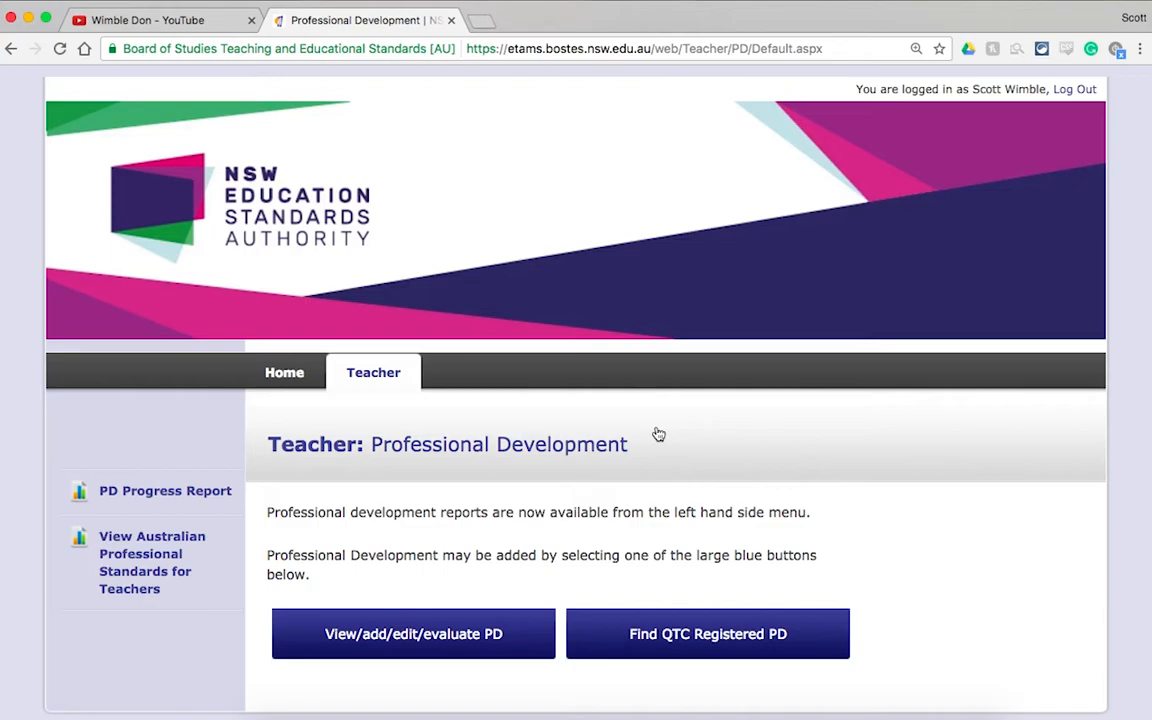
scroll(658, 433, down, 2)
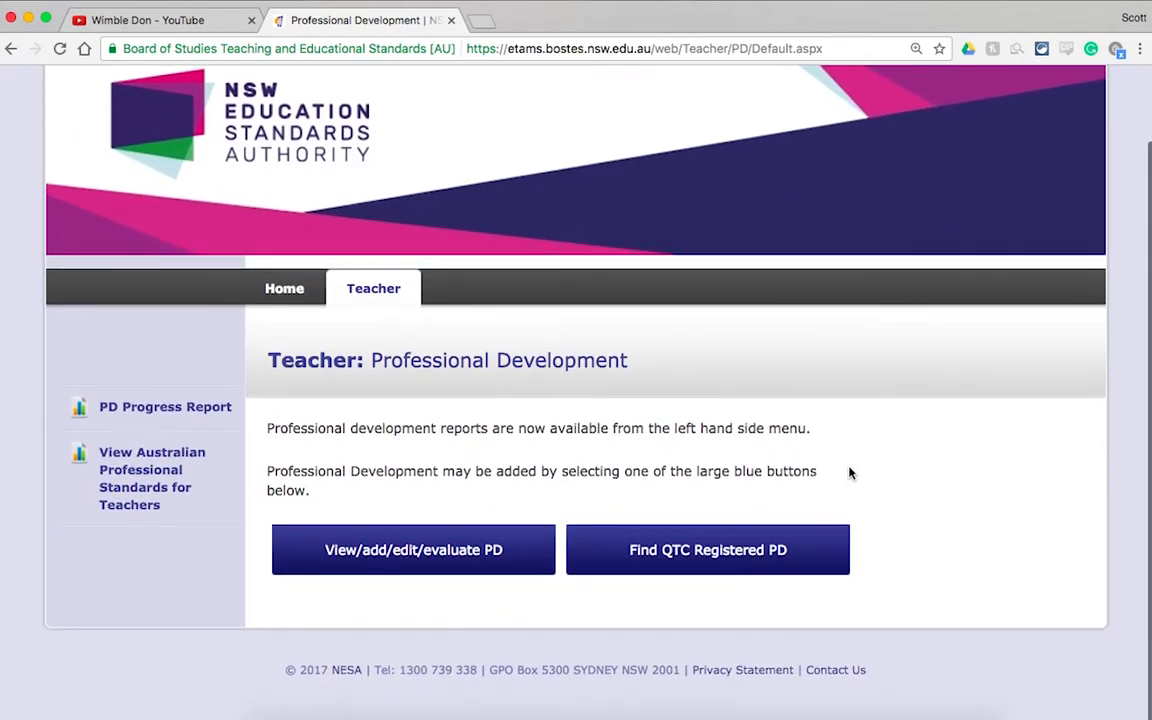
right_click(148, 406)
click(160, 417)
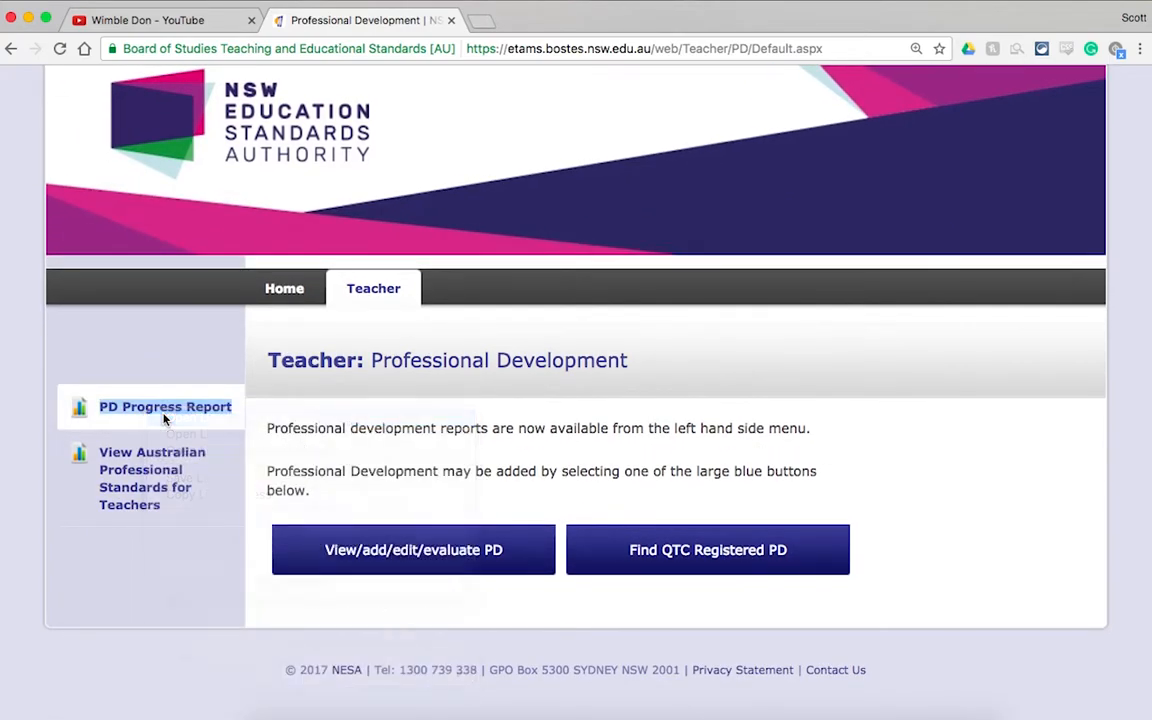
right_click(124, 466)
click(150, 468)
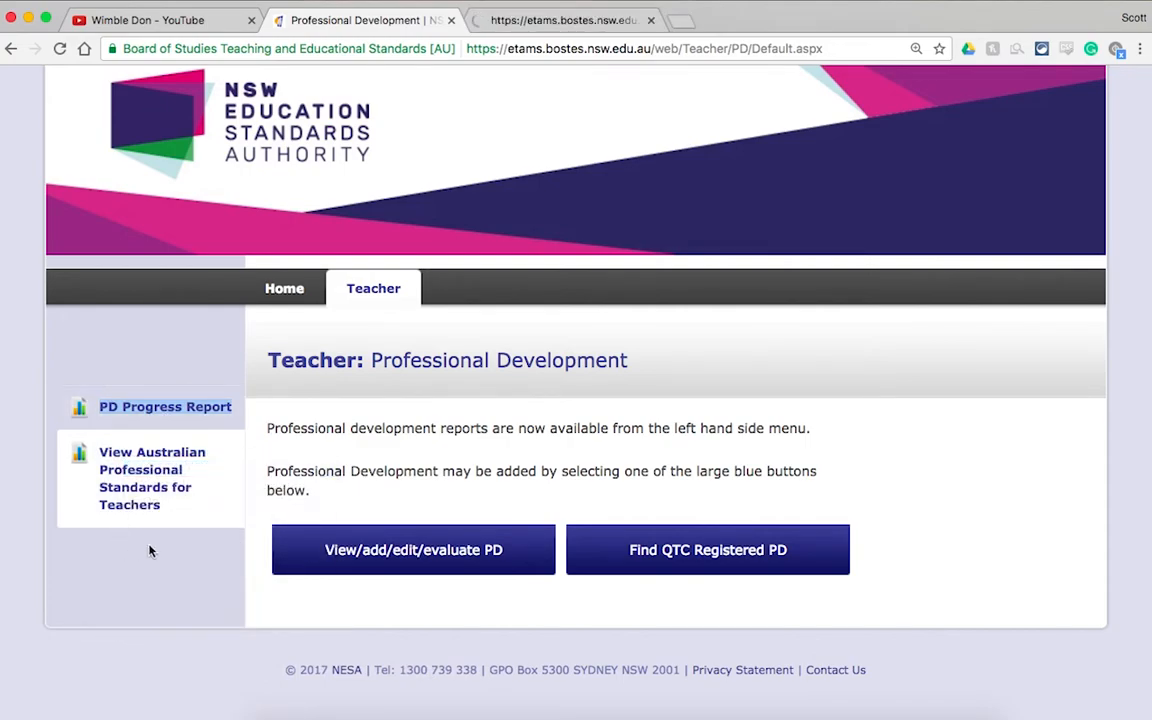
- Generate the Professional Development Progress Report for the period PT Maintenance 2 (28 Nov 2013 - 27 Nov 2018)
click(561, 20)
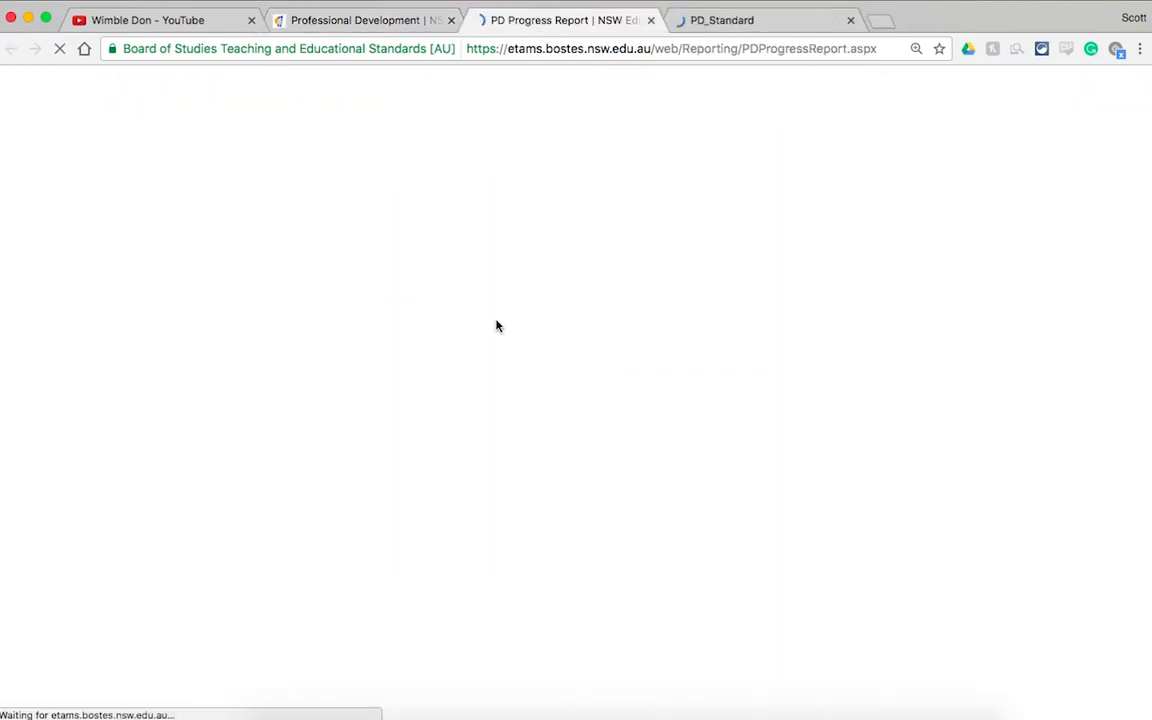
scroll(496, 324, down, 3)
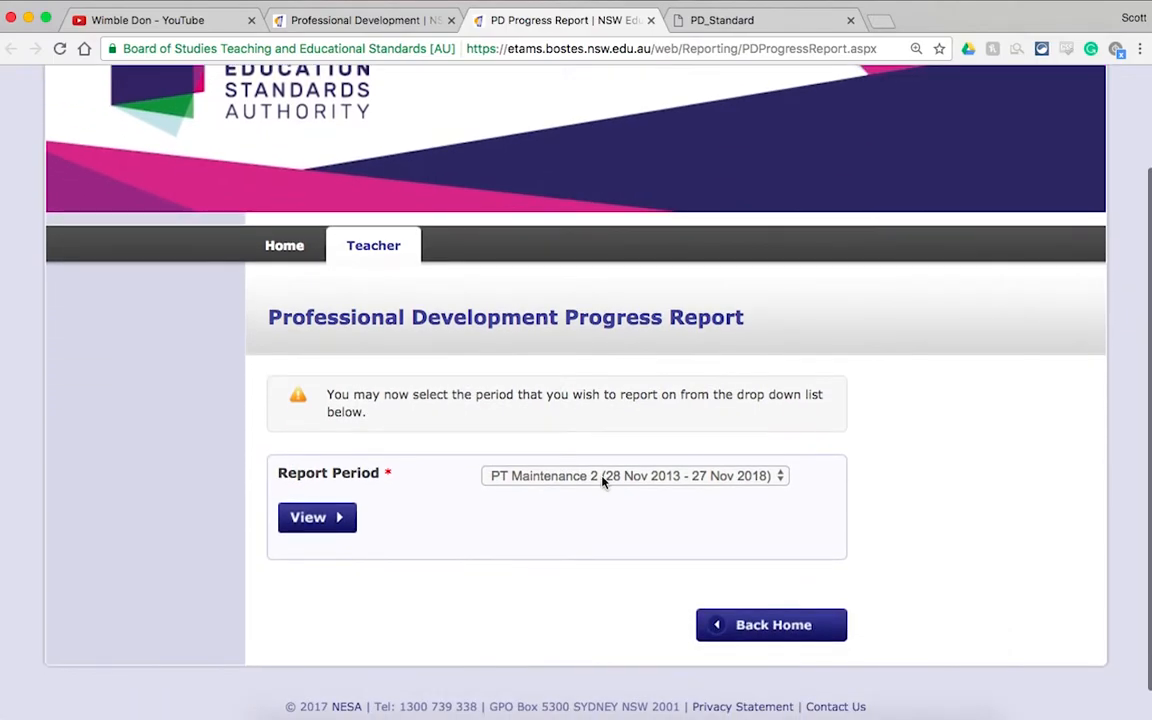
click(308, 517)
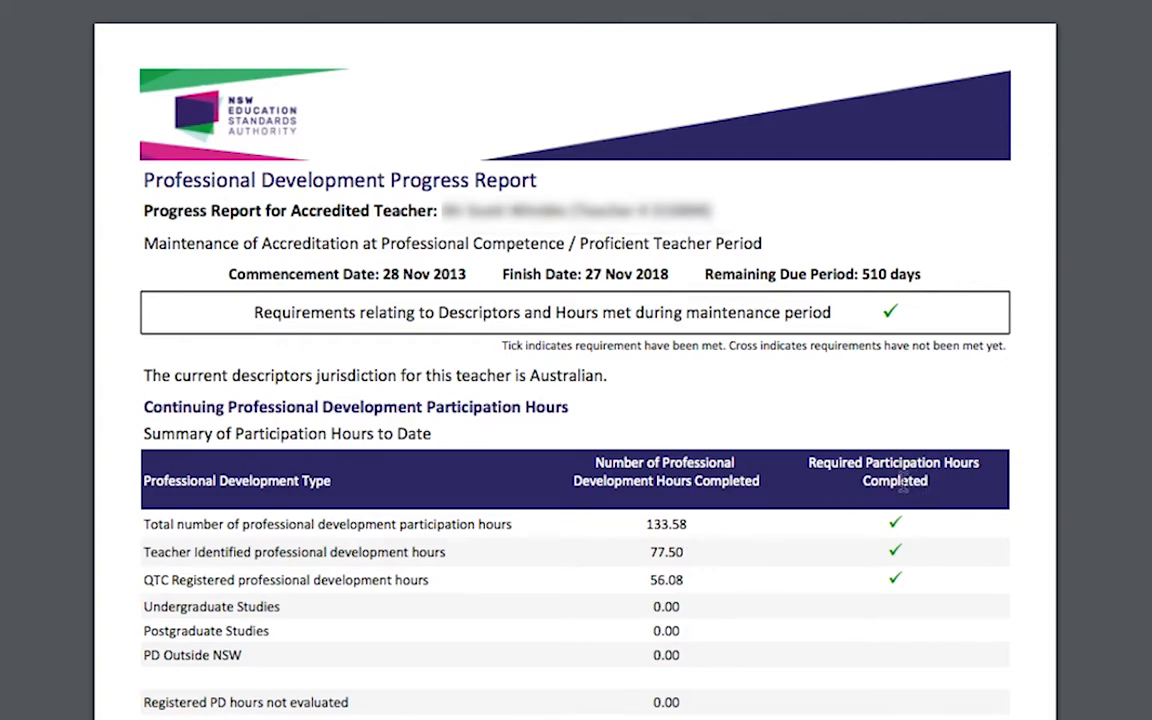
- Review the progress report's participation hours and addressed descriptors, then close the report
scroll(733, 645, down, 1)
scroll(734, 645, down, 5)
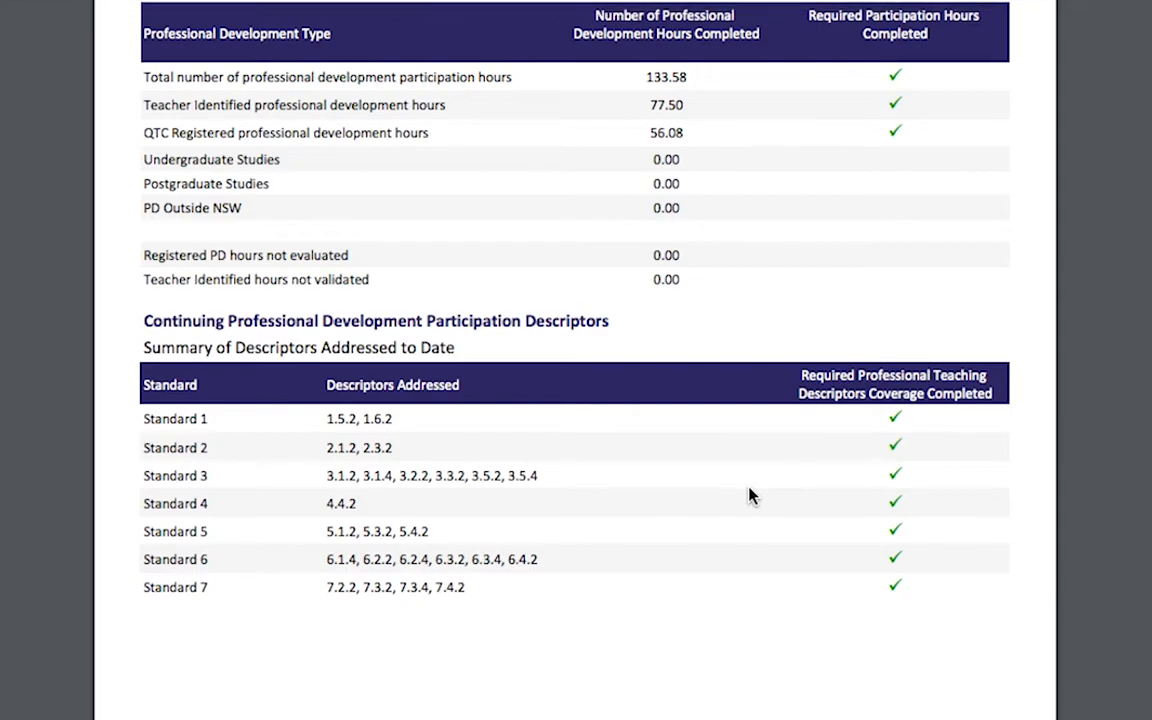
scroll(752, 496, up, 5)
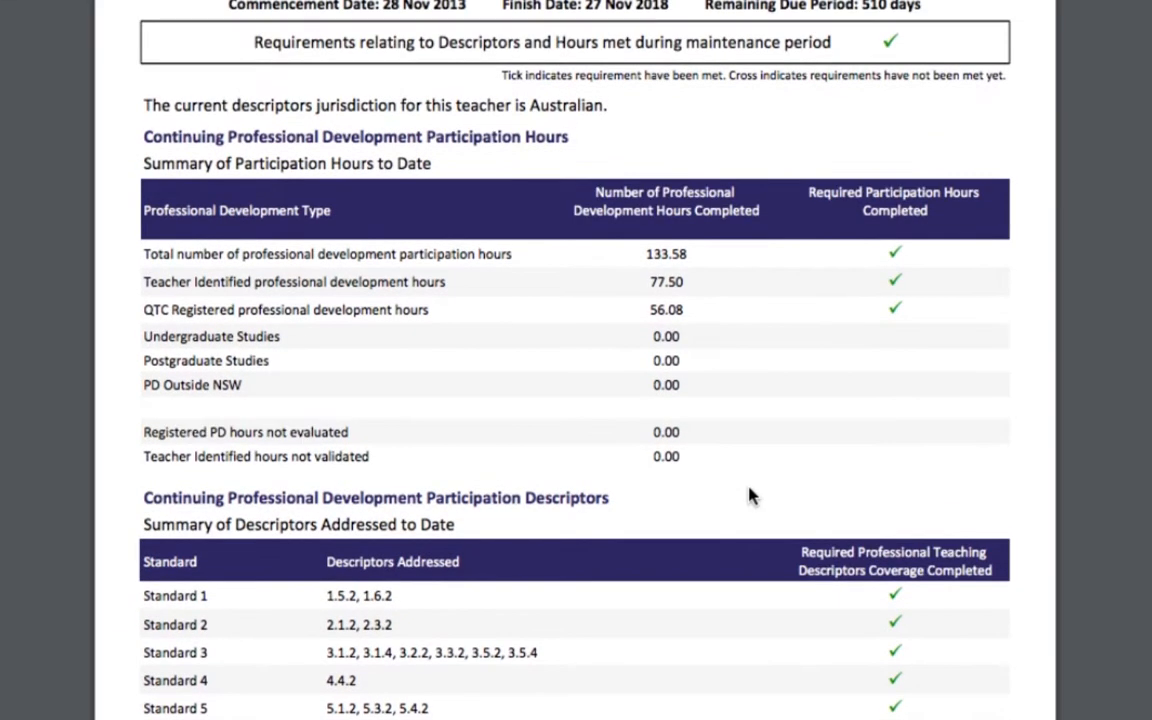
click(848, 20)
- Display Standard 4 in the teaching standards matrix and open the Proficient descriptor 4.3.2 on managing challenging behaviour
click(769, 21)
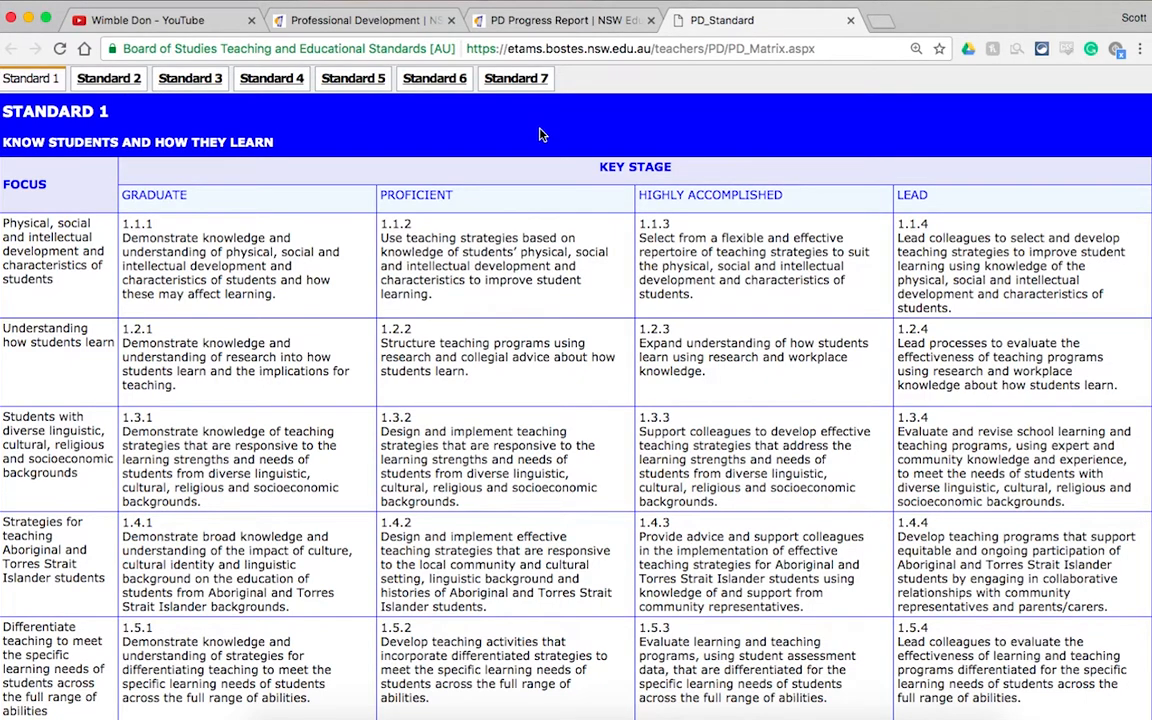
click(270, 80)
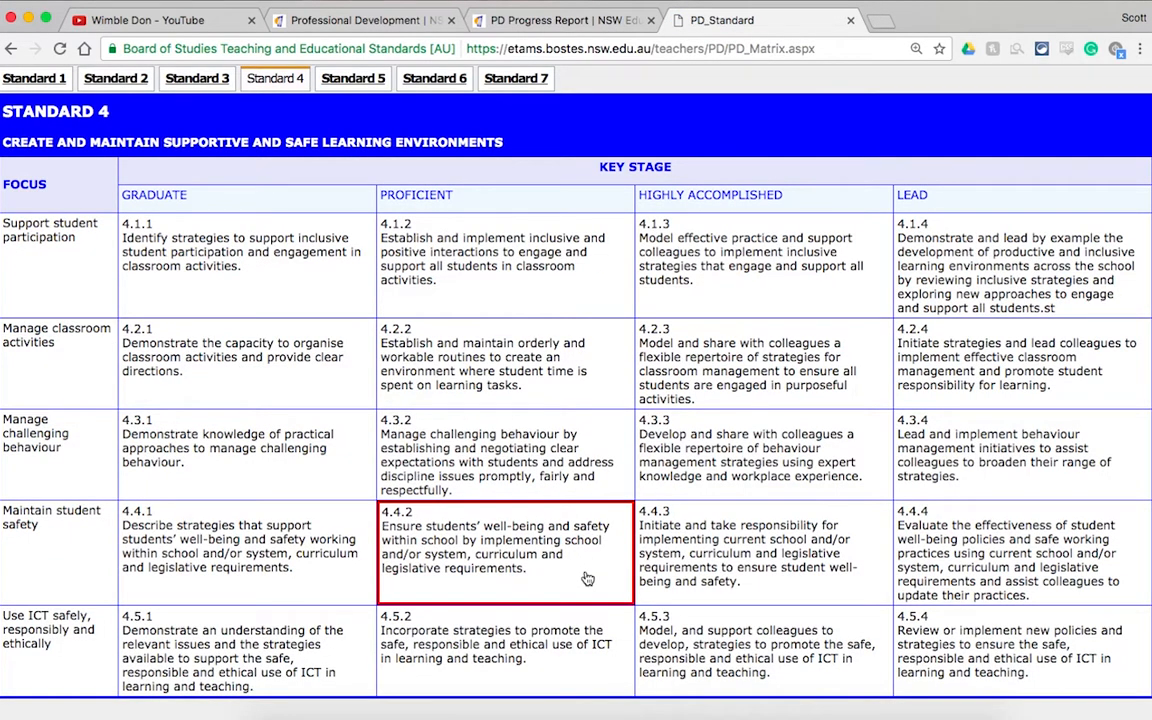
click(465, 450)
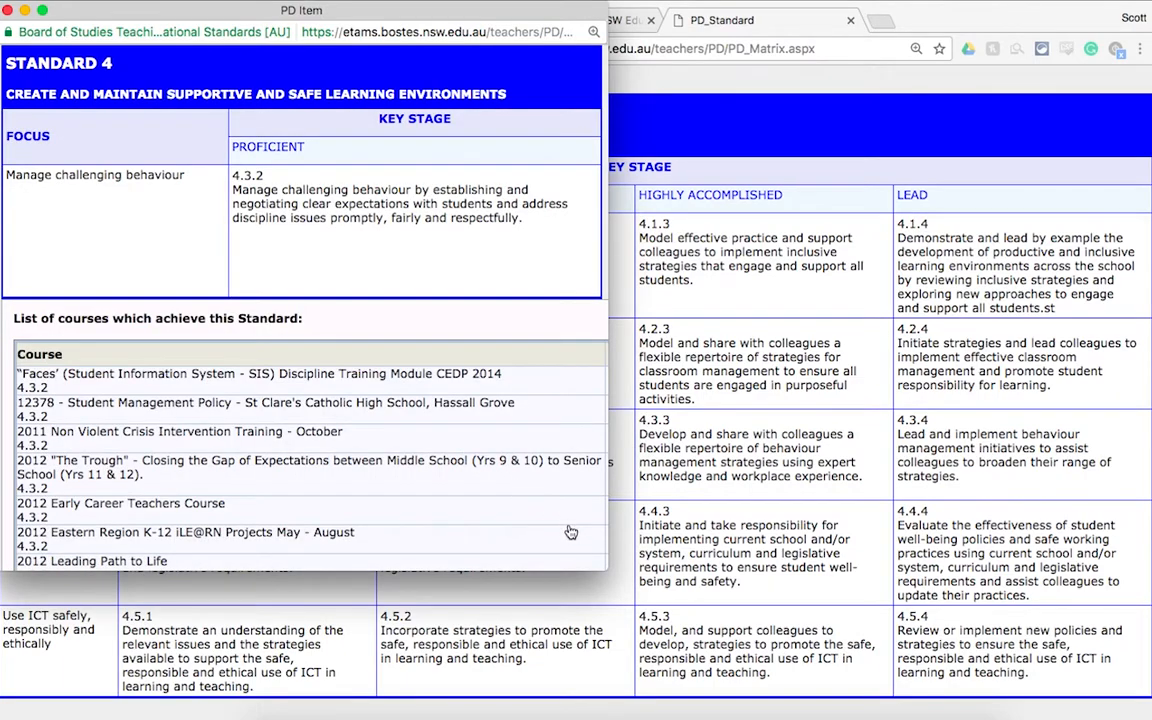
- Enlarge the descriptor window, browse its course list, and open the summary for 2012 Non-Violent Crisis Intervention Training (Ruse)
drag(608, 569, 824, 668)
scroll(510, 502, down, 15)
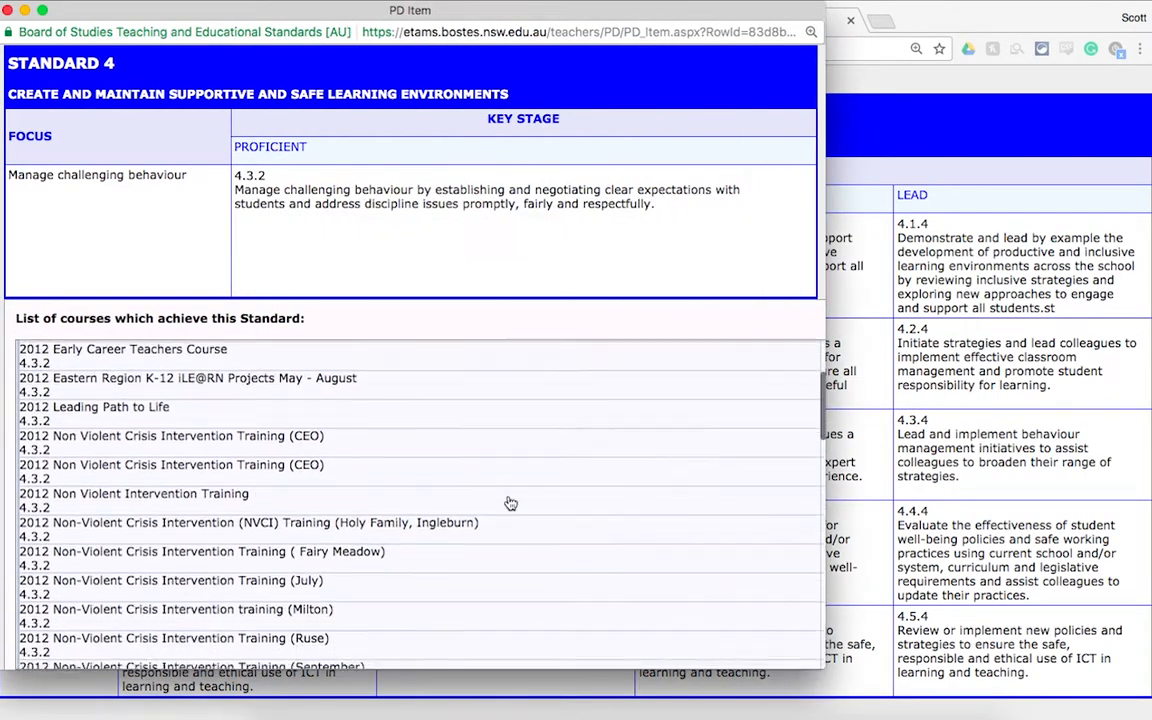
scroll(348, 456, down, 10)
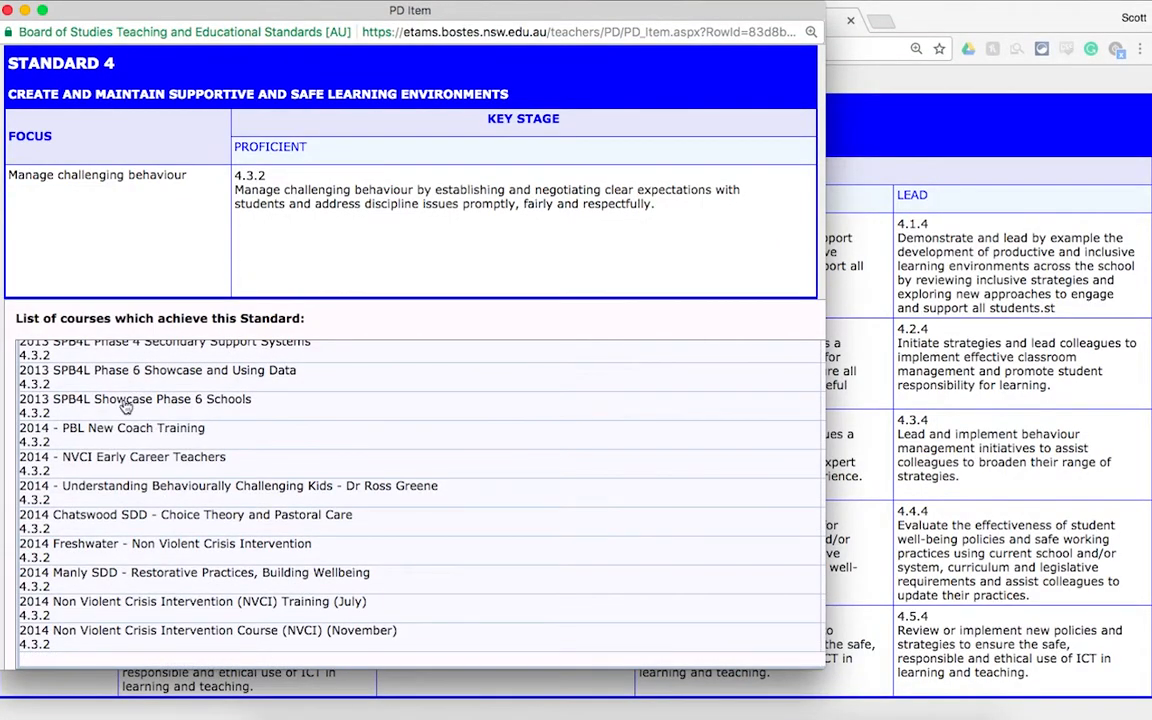
scroll(125, 405, up, 20)
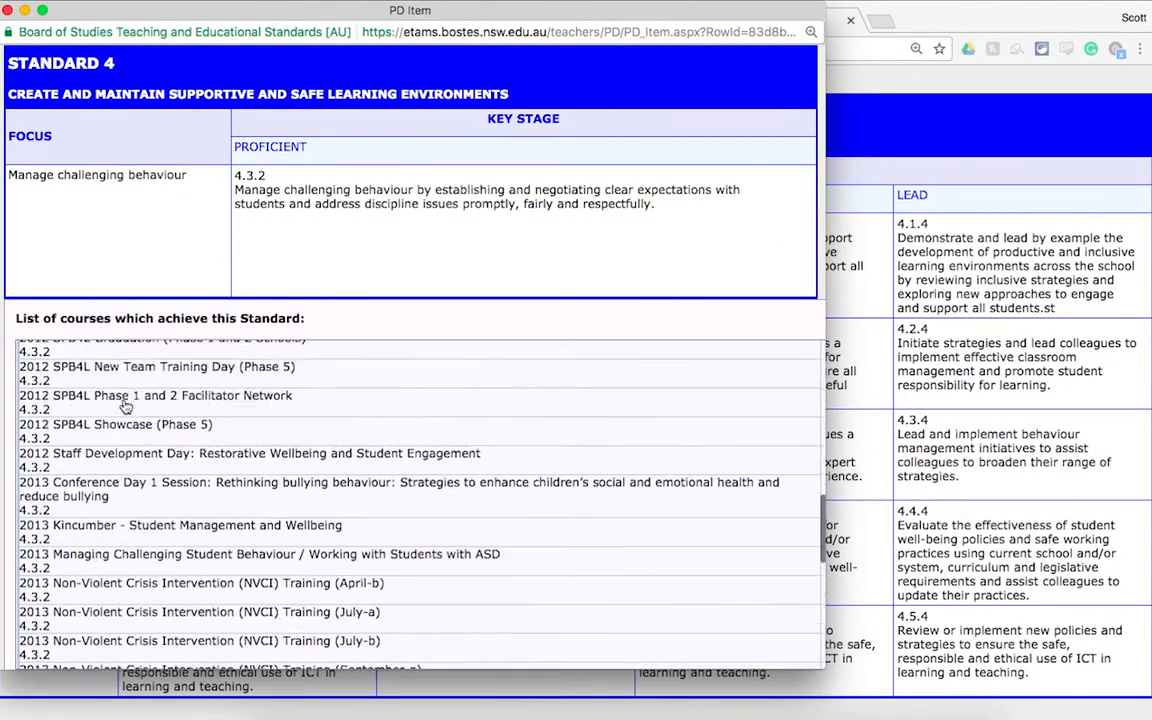
scroll(147, 500, down, 5)
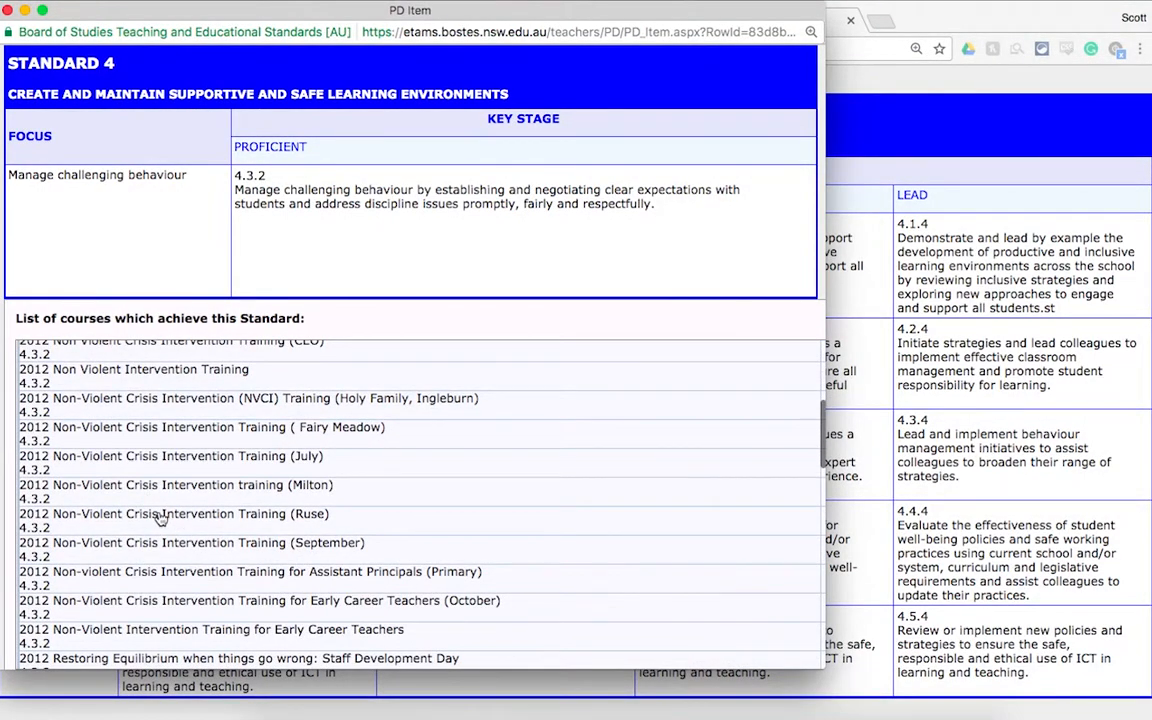
click(160, 516)
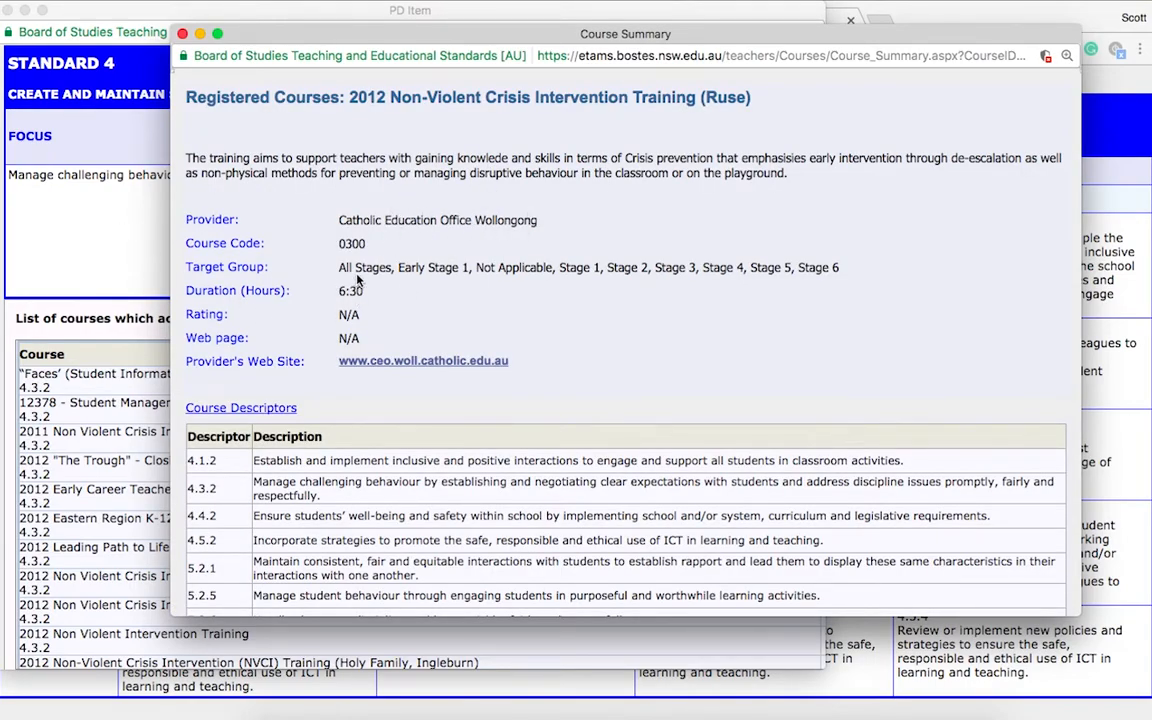
- Review the crisis intervention course's descriptors, sessions and evaluation summary, then close the course summary and descriptor 4.3.2 windows
scroll(384, 338, down, 3)
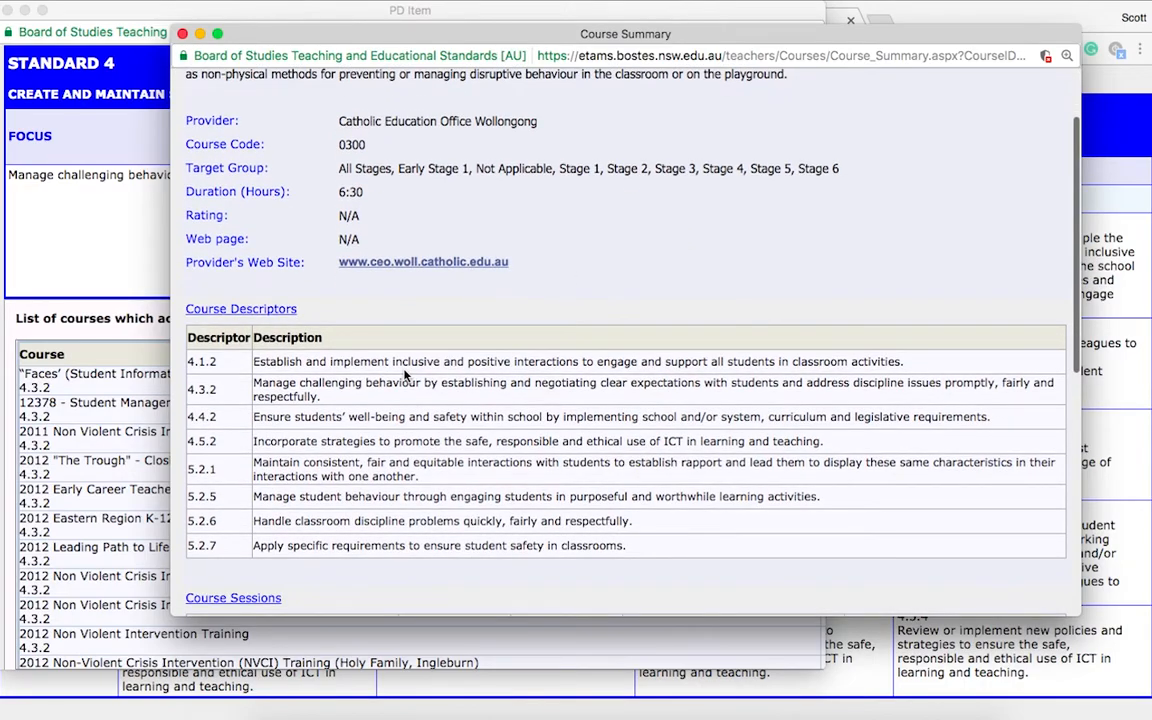
scroll(328, 384, down, 5)
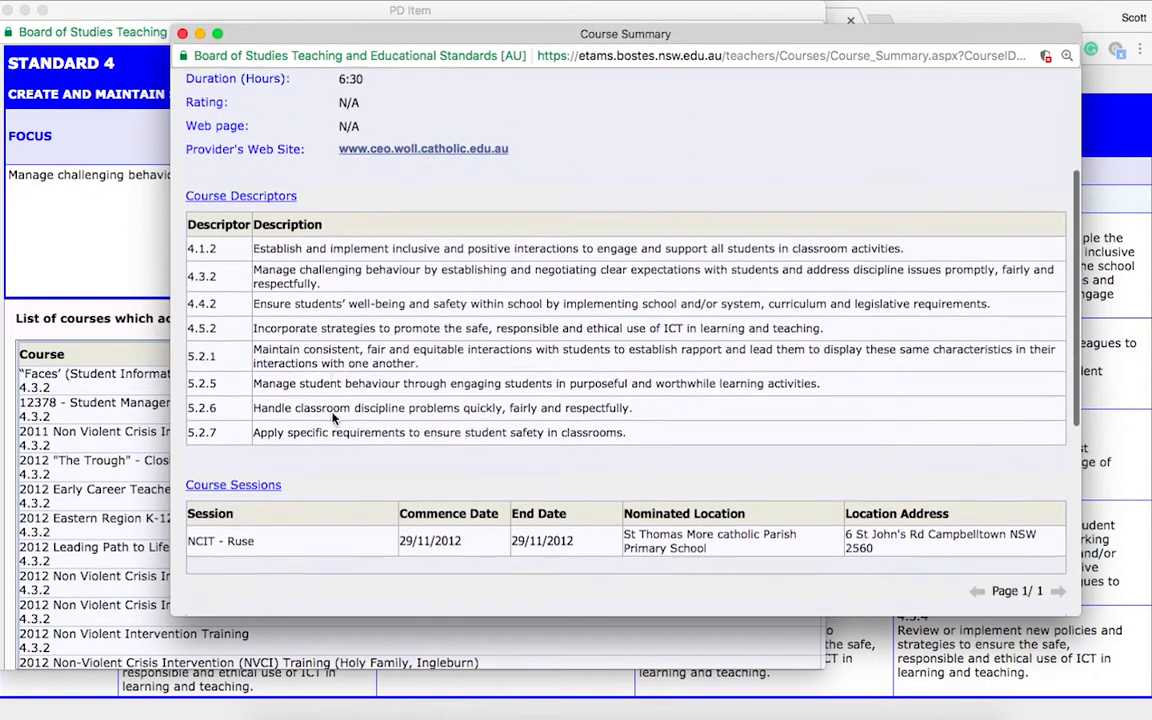
scroll(673, 473, down, 5)
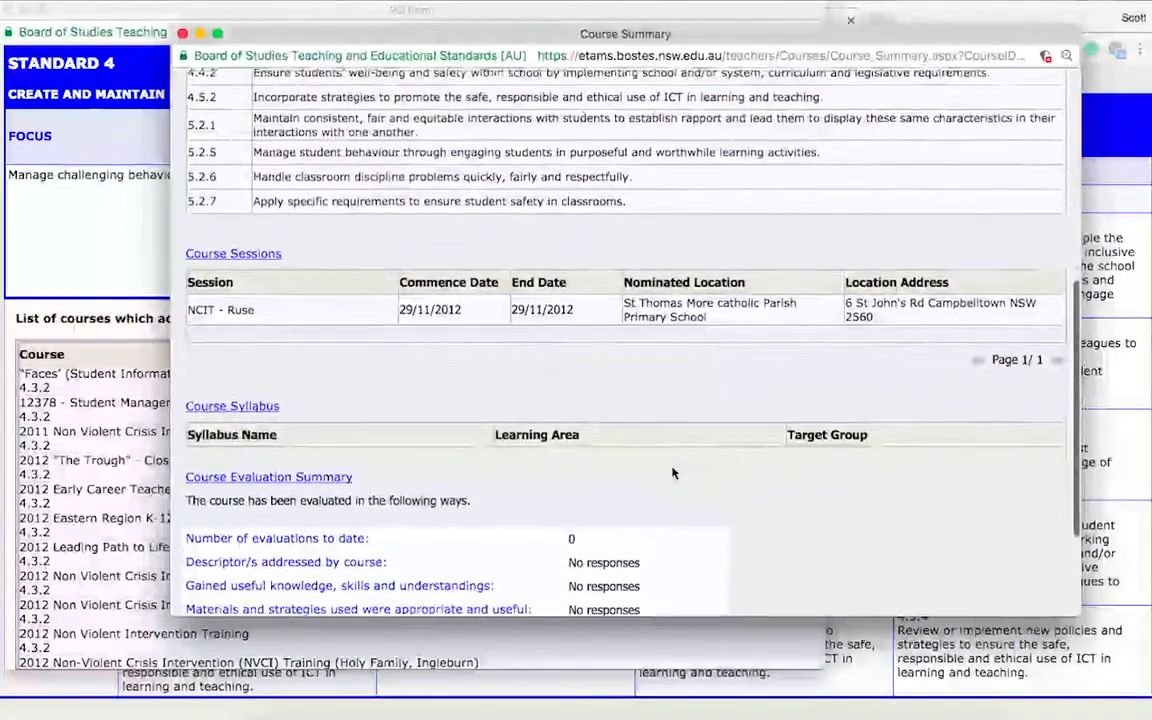
key(super+w)
scroll(373, 383, down, 2)
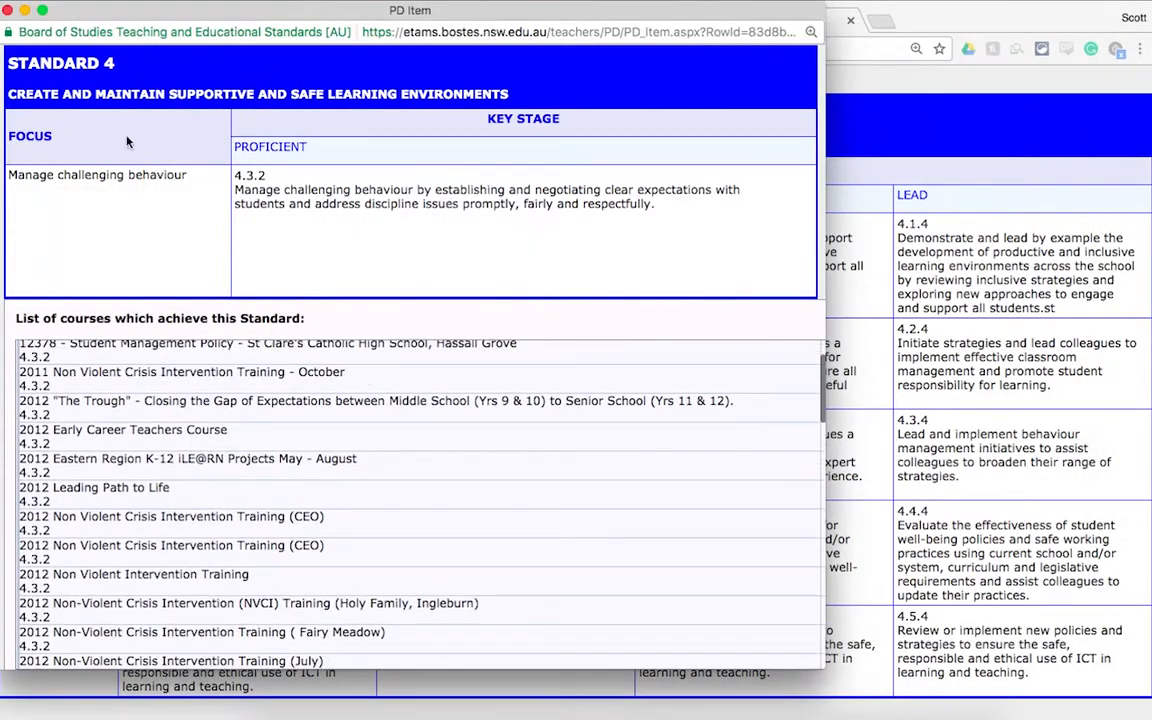
key(super+w)
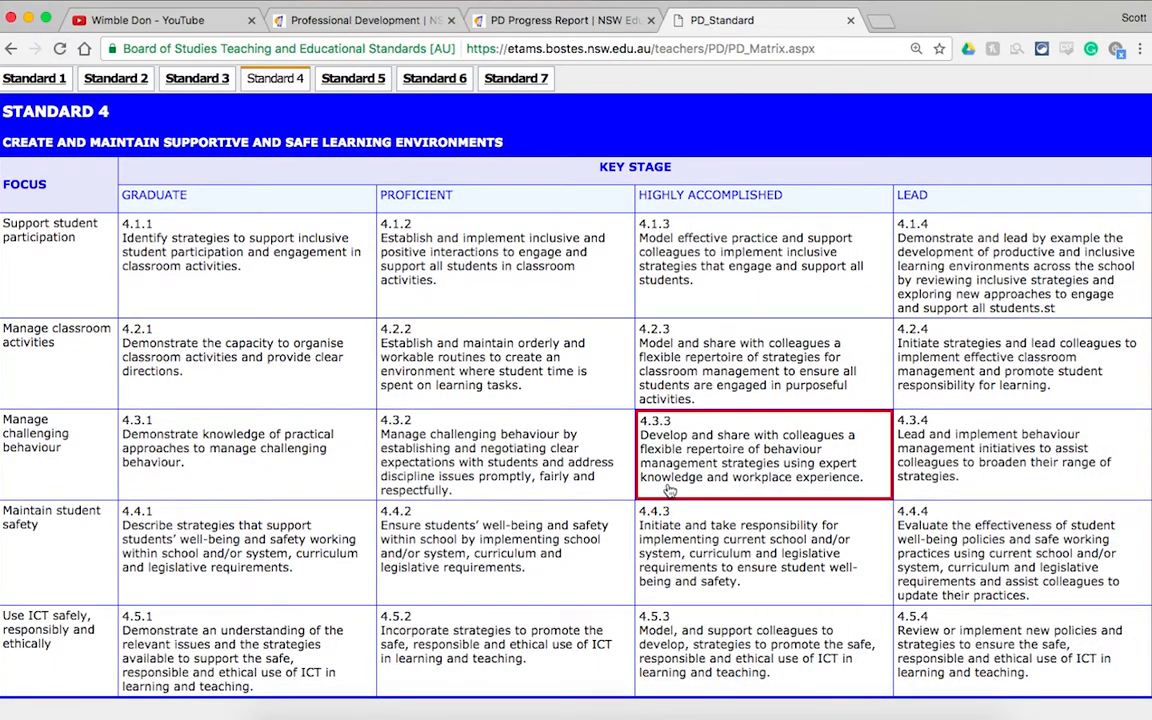
- Browse the courses for Highly Accomplished descriptor 5.1.3 in Standard 5, then close the descriptor window, standards matrix and progress report page
click(376, 81)
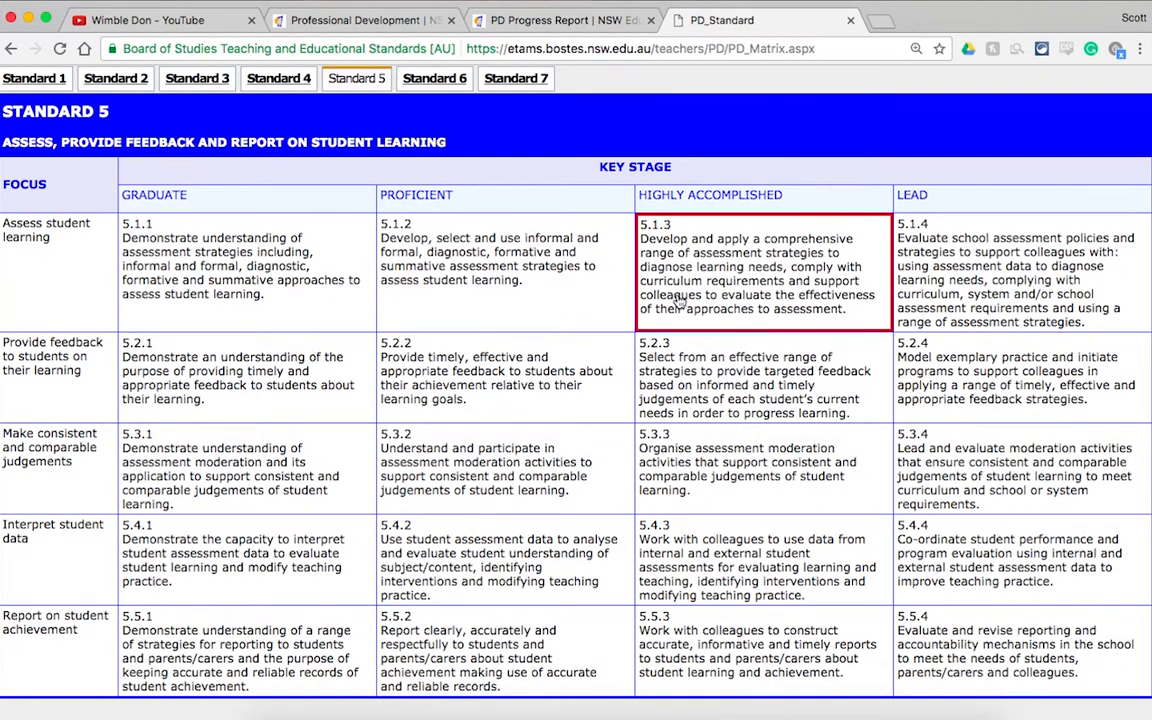
click(680, 302)
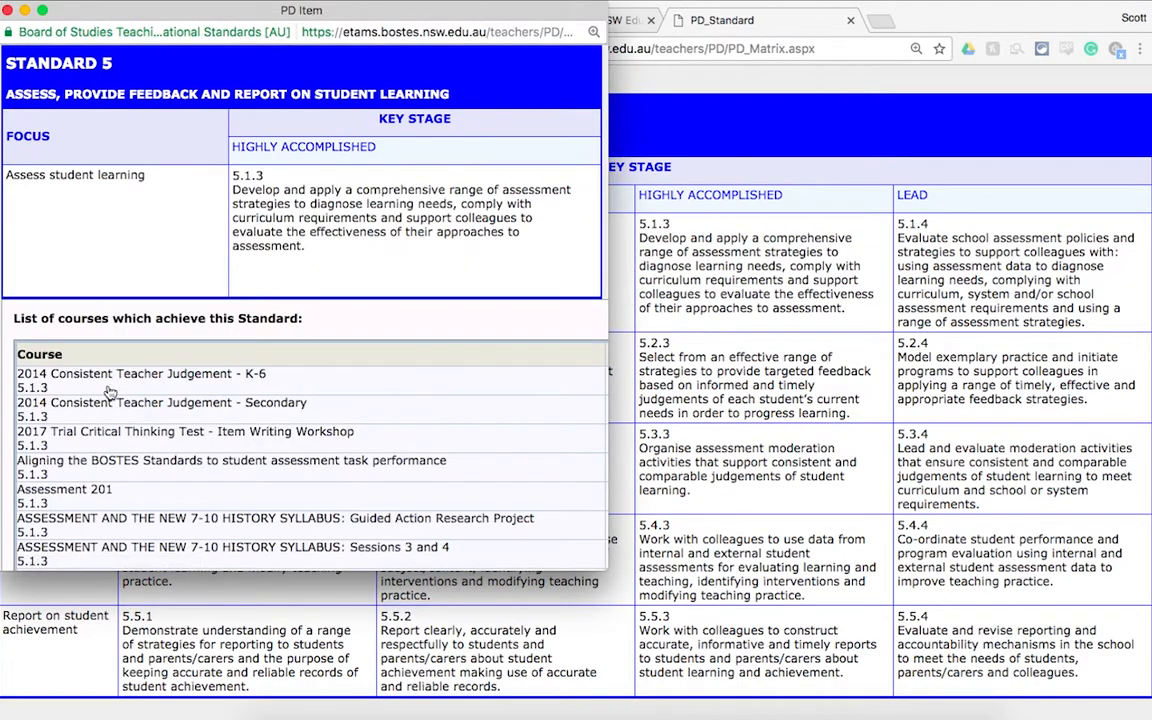
scroll(110, 385, down, 10)
scroll(107, 411, up, 10)
click(8, 12)
click(850, 20)
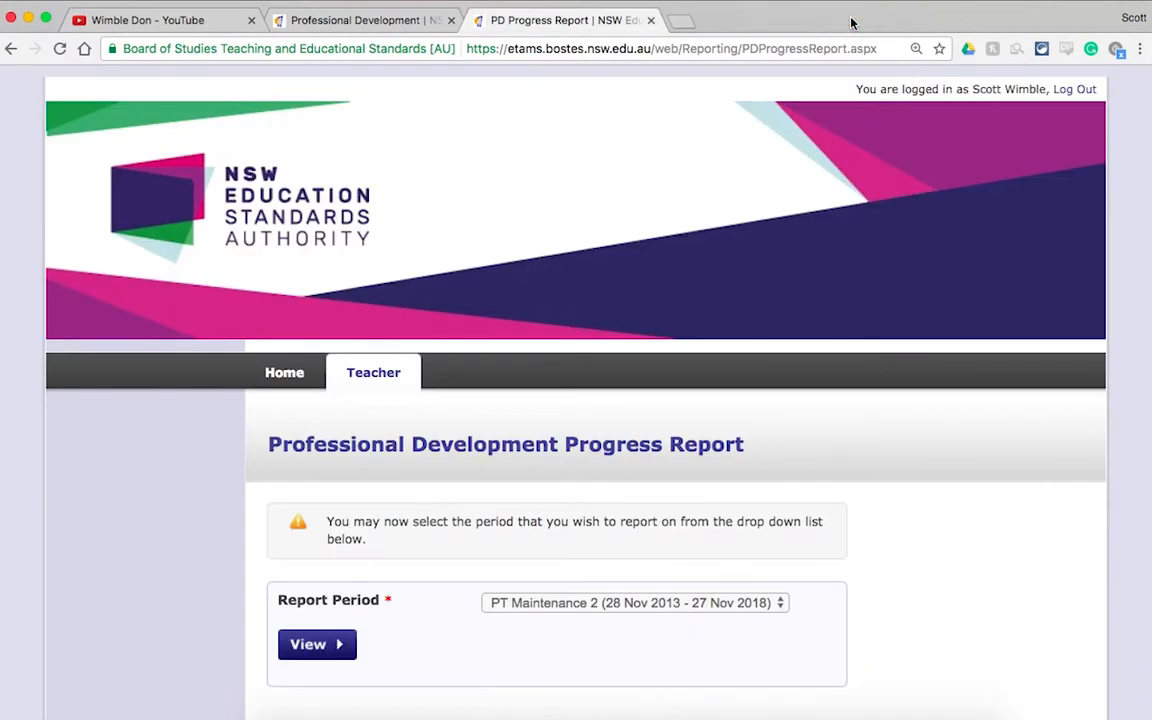
click(649, 20)
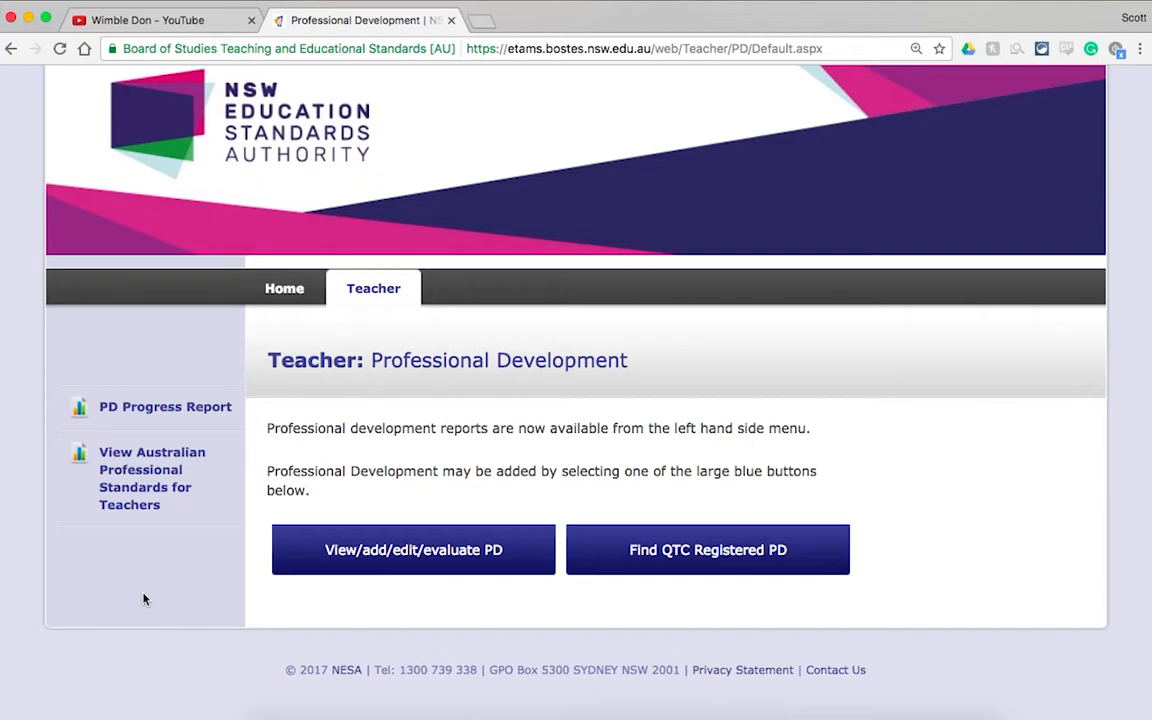
- Open the Course and Program Participation List and look through the logged professional development activities
click(340, 553)
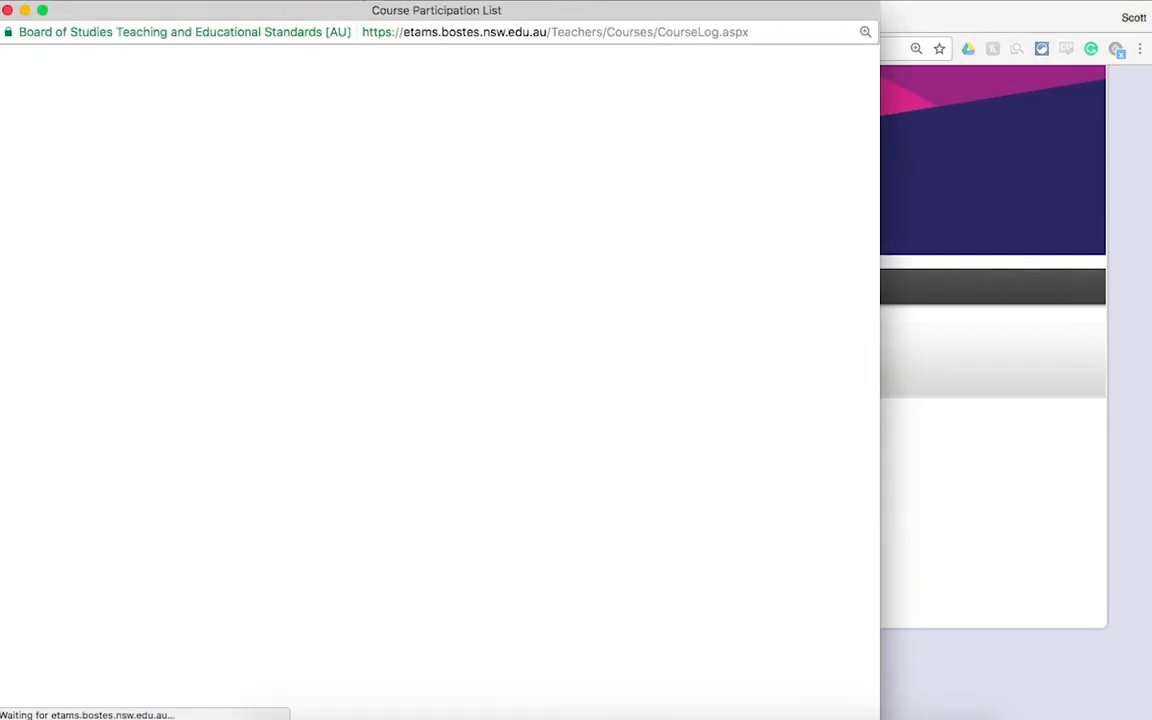
scroll(215, 347, down, 5)
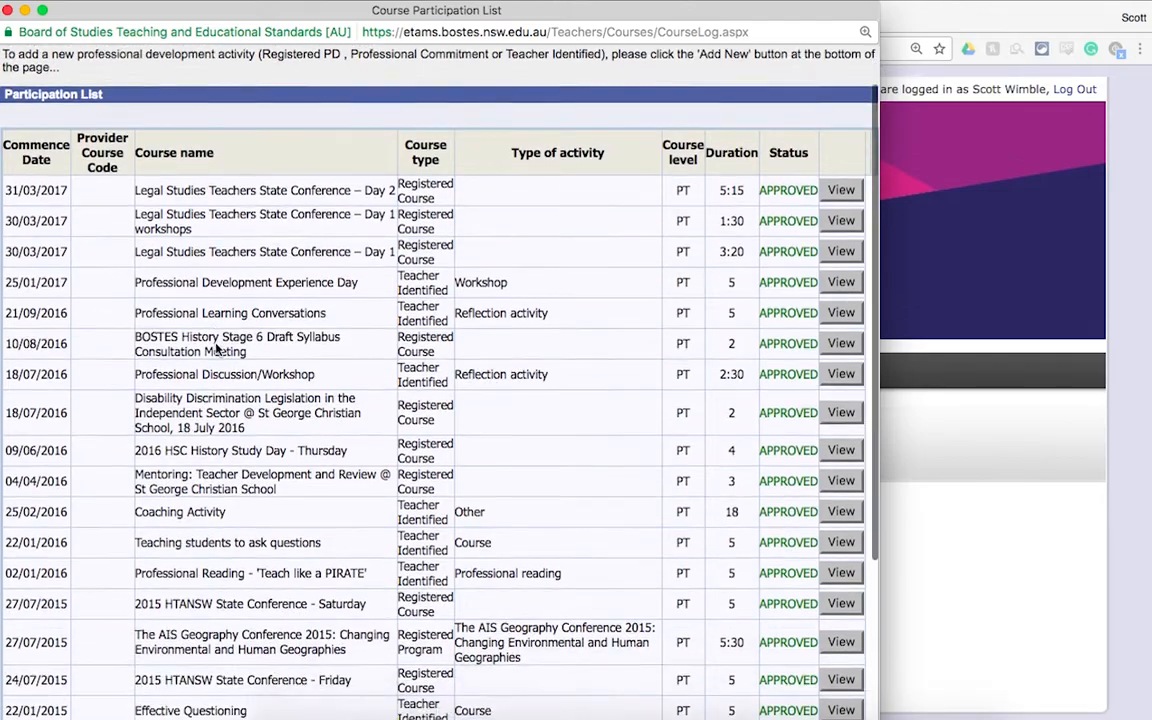
scroll(215, 347, down, 3)
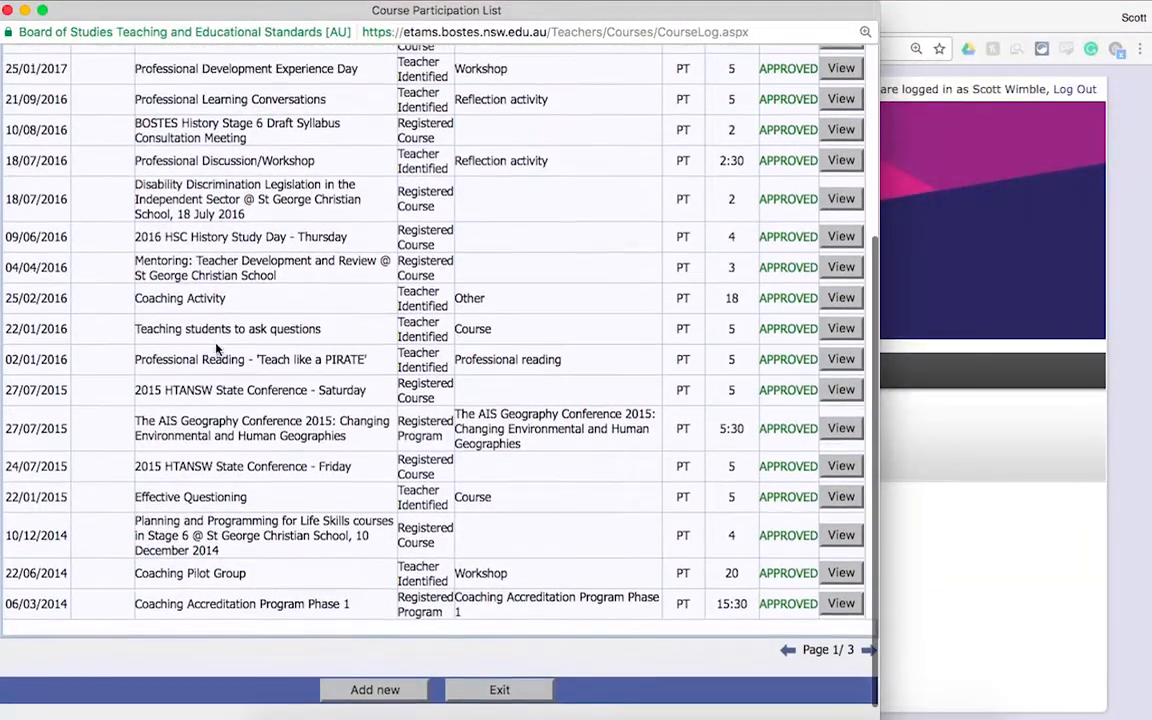
scroll(215, 347, up, 8)
scroll(215, 347, down, 4)
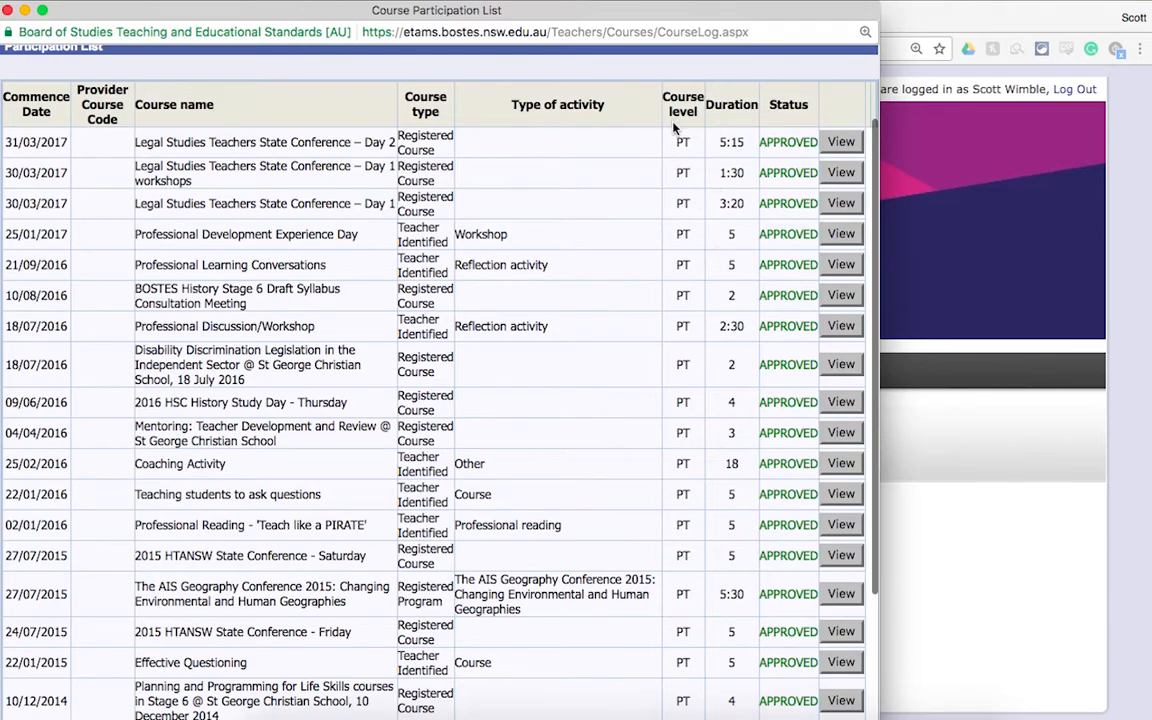
- Review the participation details for Legal Studies Teachers State Conference – Day 2, then exit back to the participation list
click(837, 143)
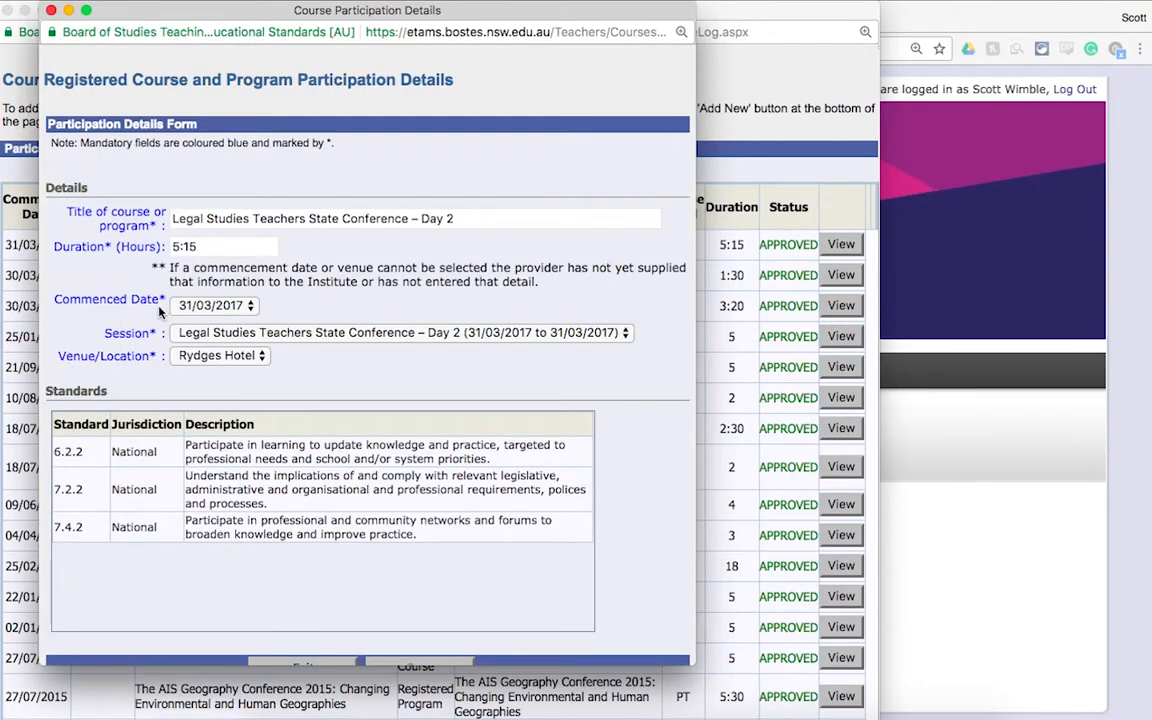
scroll(245, 356, down, 2)
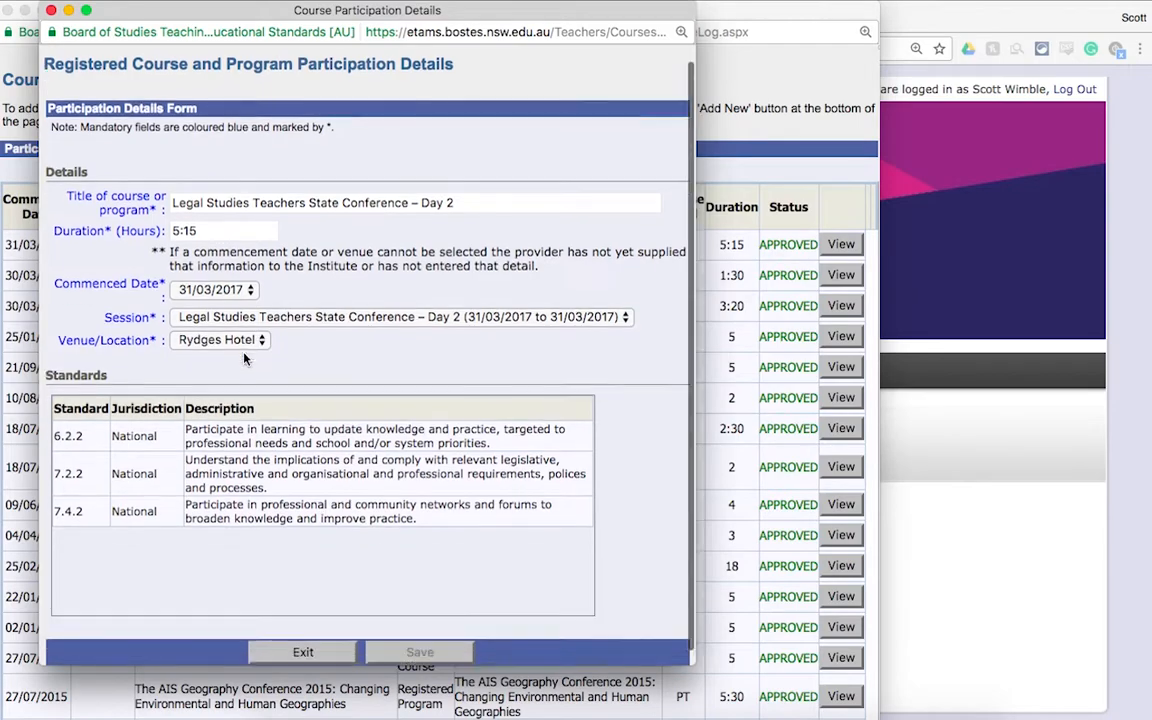
click(305, 639)
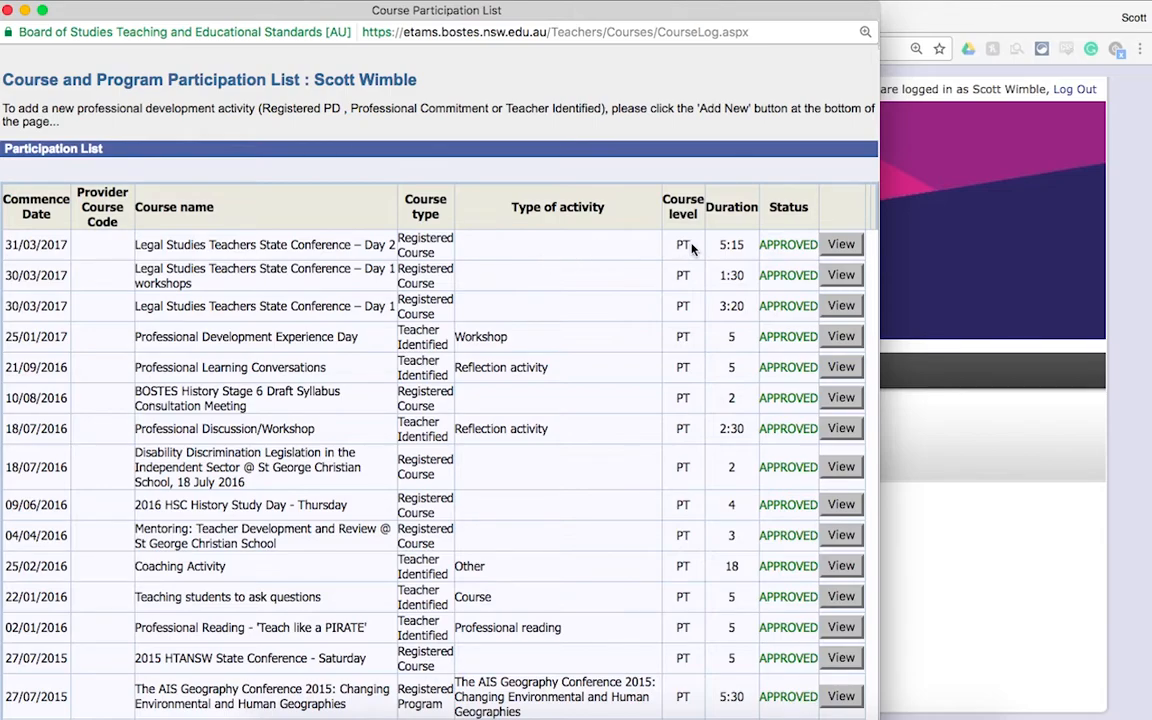
- Add a new Teacher Identified Professional Development entry from the participation list
scroll(646, 340, down, 5)
scroll(647, 340, up, 5)
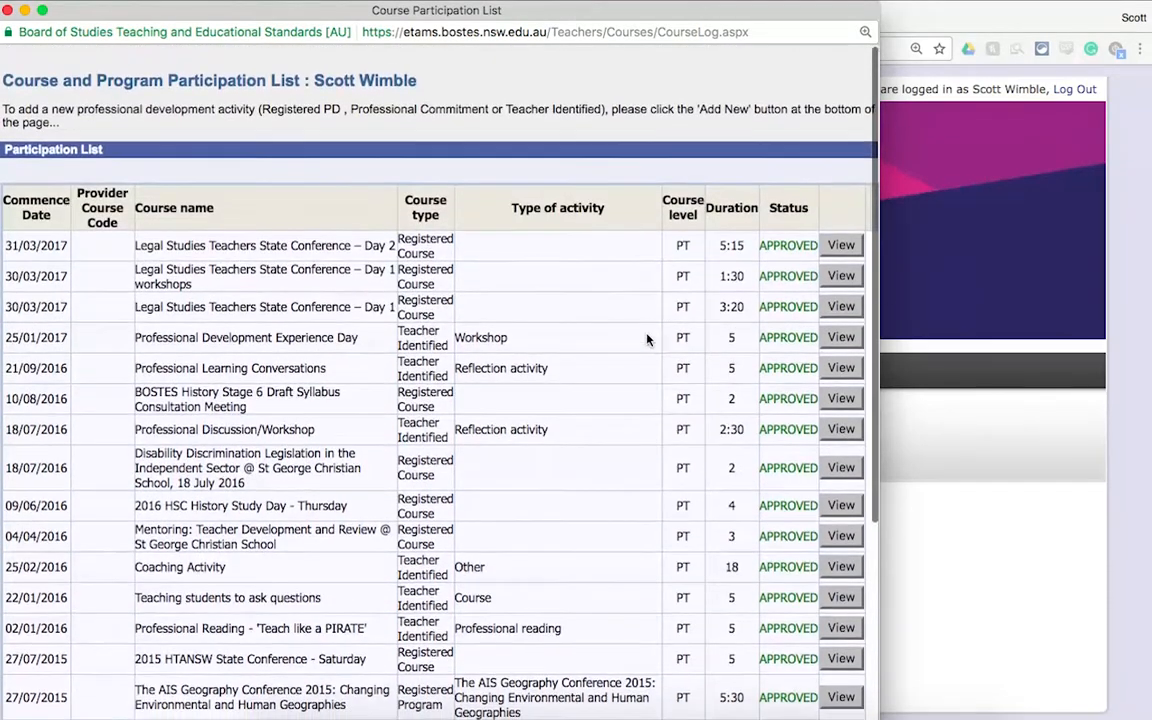
scroll(647, 340, down, 6)
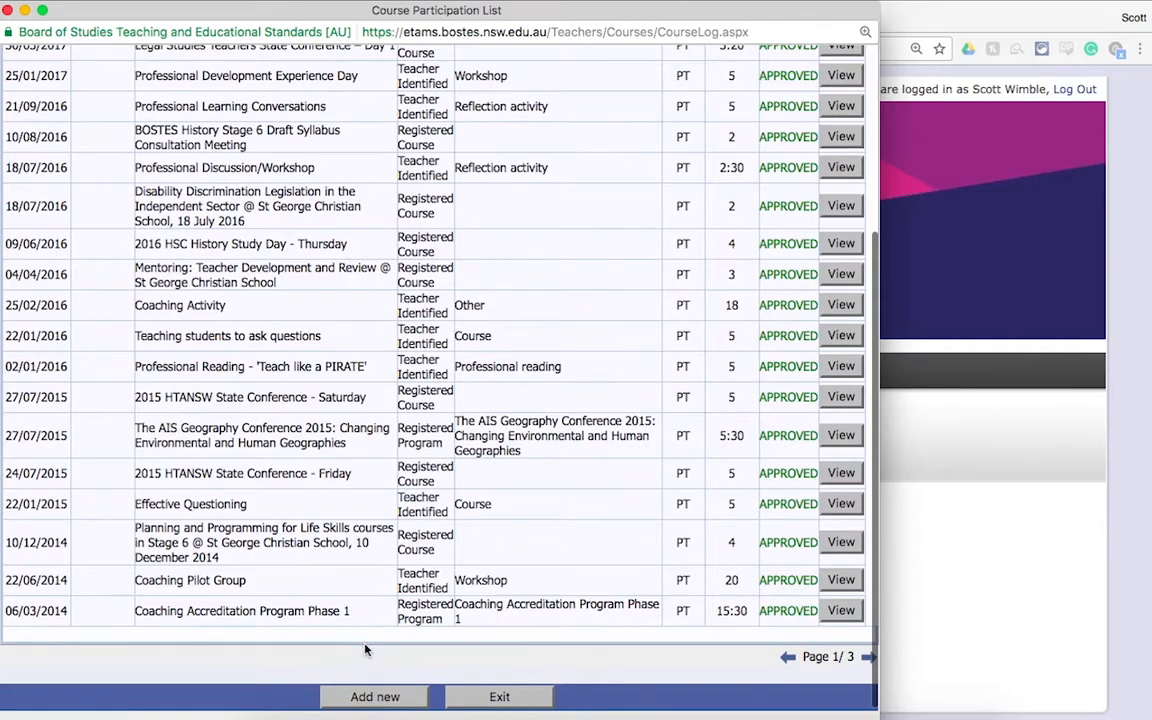
click(369, 700)
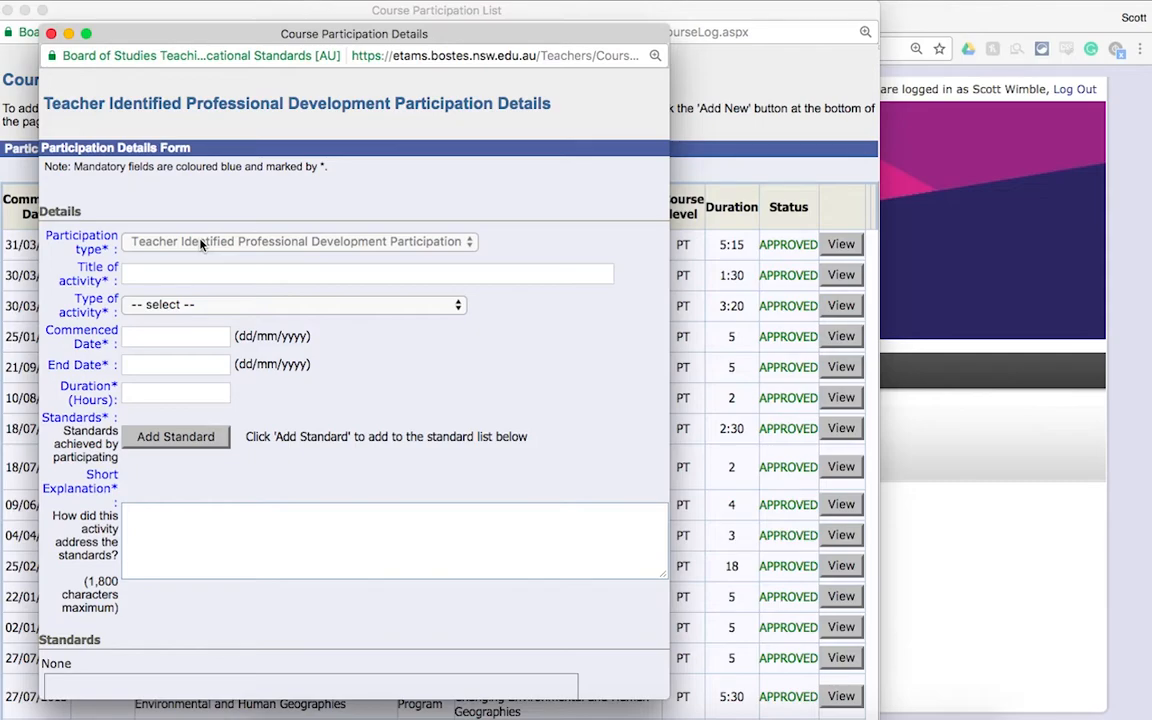
- Title the activity "Professional Reading - Challenging Behaviour" and set its type to Professional reading
click(209, 273)
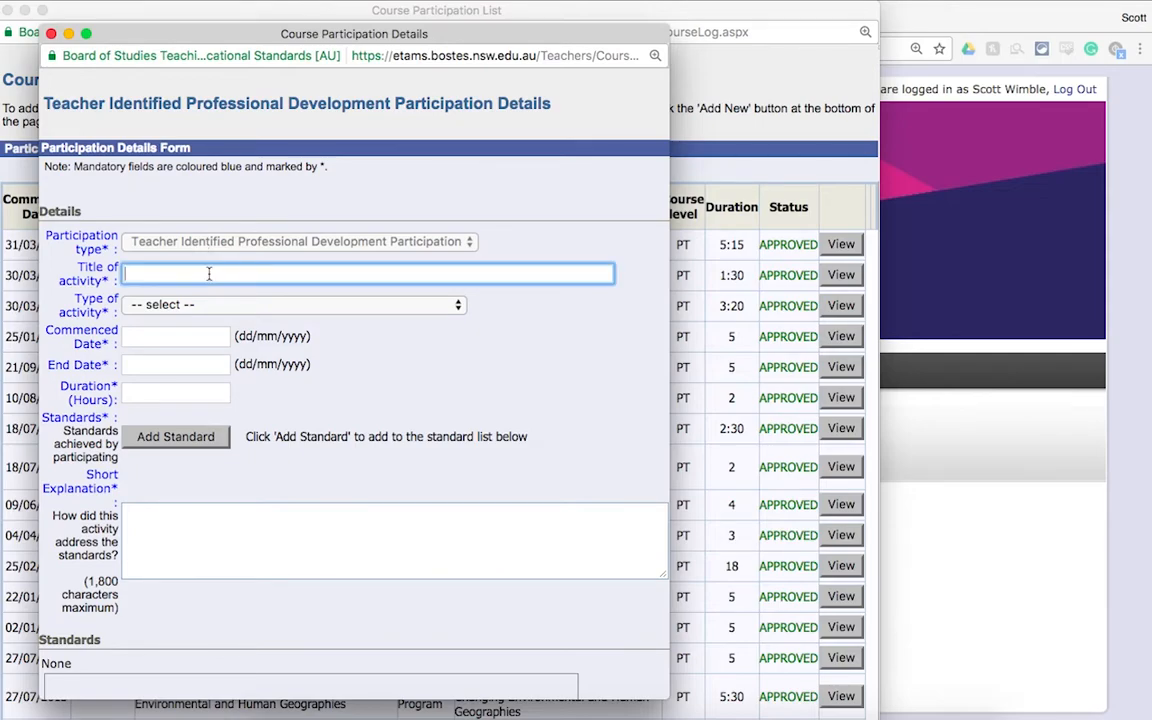
text(Profes)
key(Down)
key(Return)
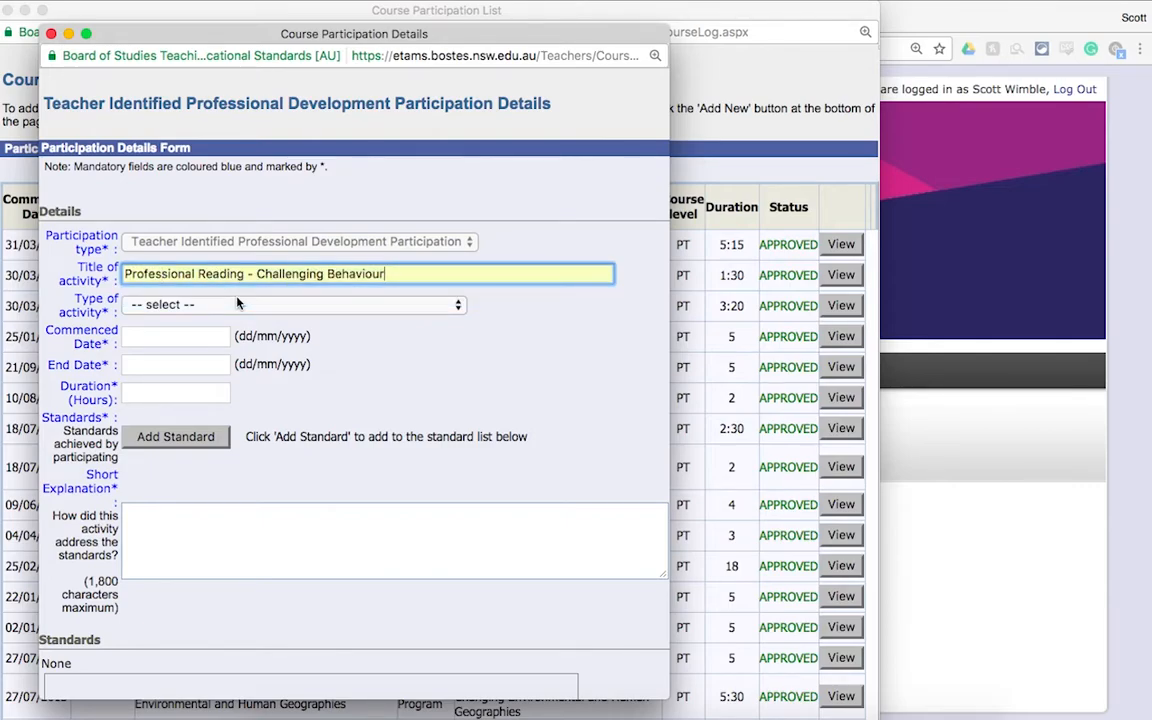
click(218, 305)
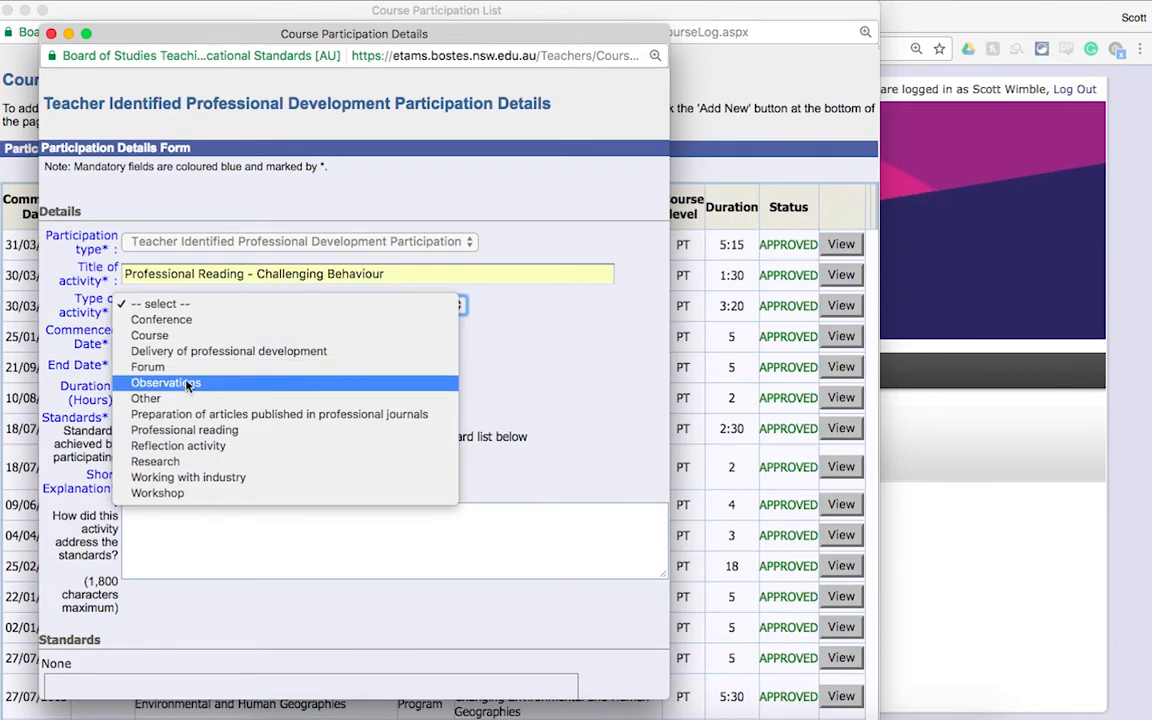
click(183, 431)
- Set the activity's commenced date to 05/07/2017, end date to 10/07/2017 and duration to 4 hours
click(140, 339)
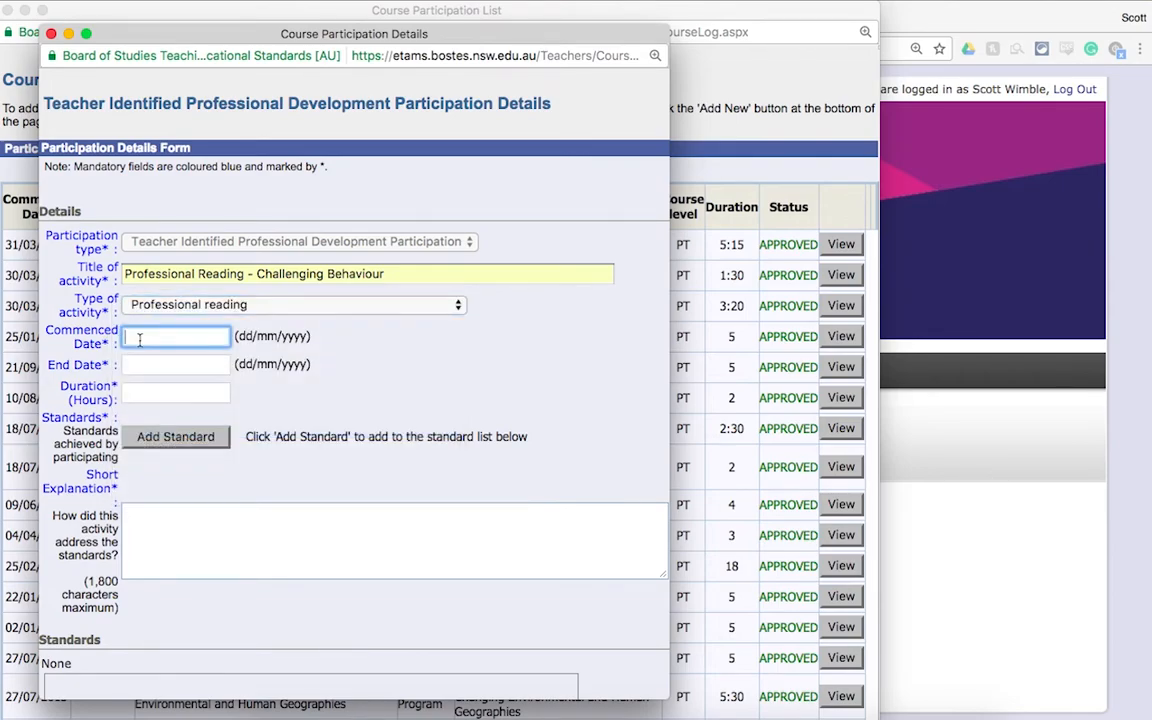
text(05)
key(Down)
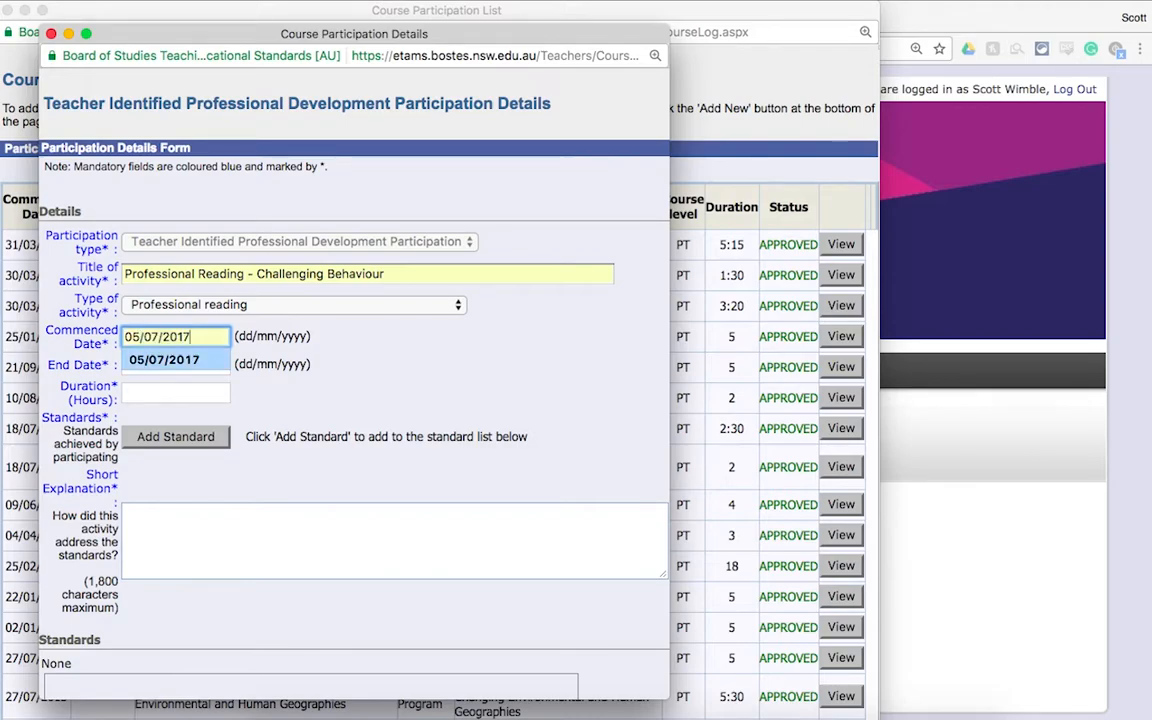
key(Tab)
text(10)
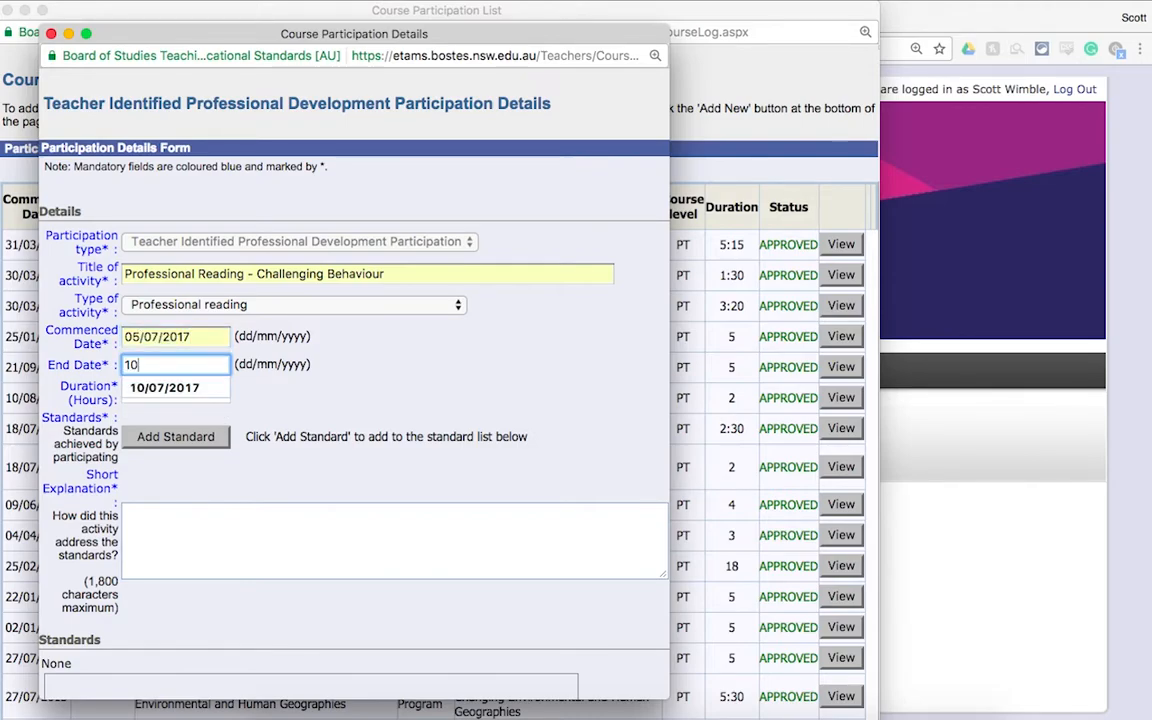
key(Down)
key(Tab)
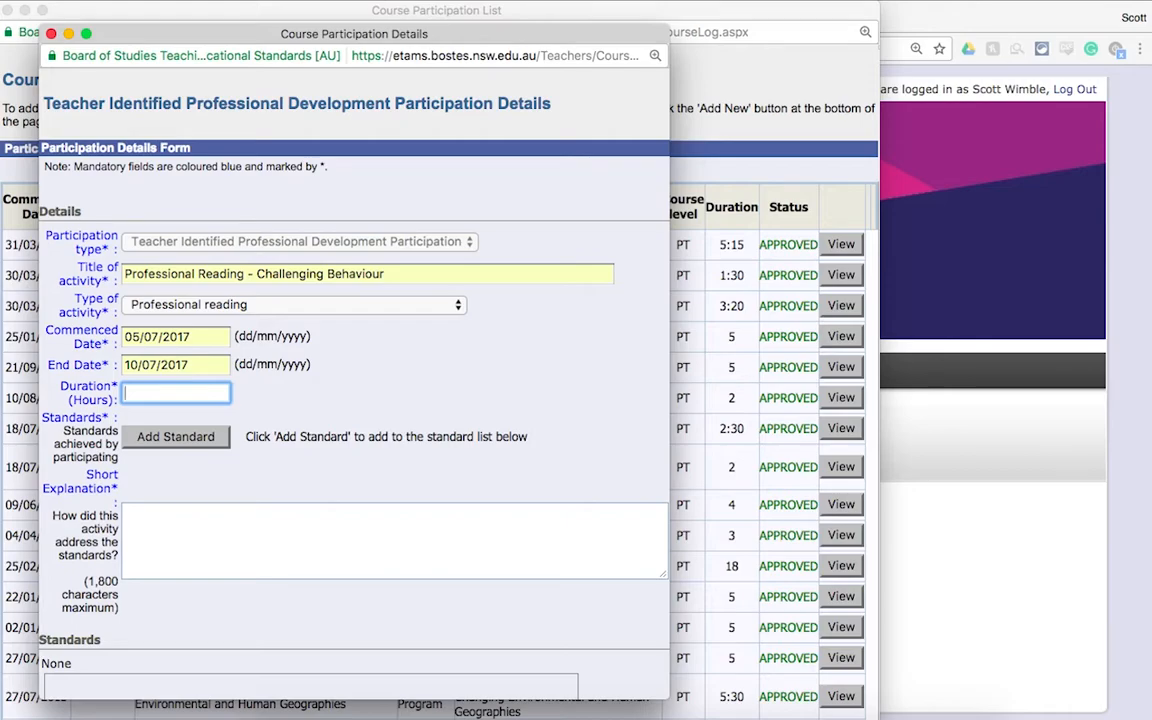
text(4)
key(Escape)
key(Tab)
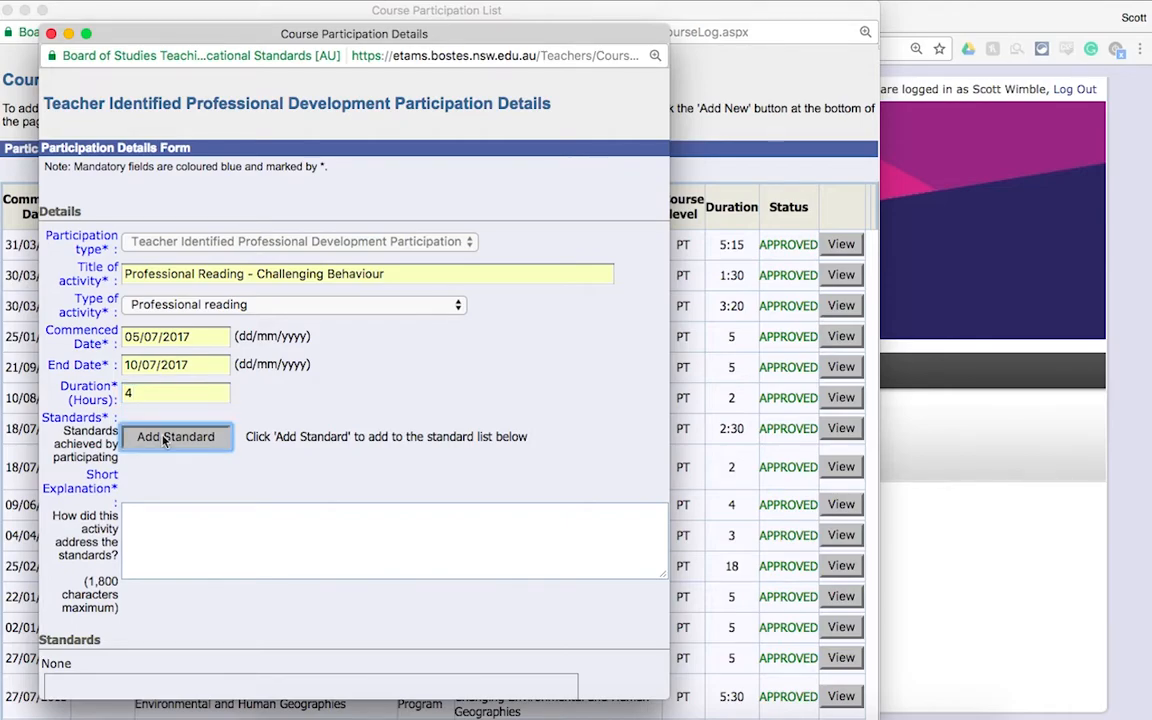
- Add descriptor 4.3.2 on managing challenging behaviour, from Standard 4, to the activity's standards
key(Return)
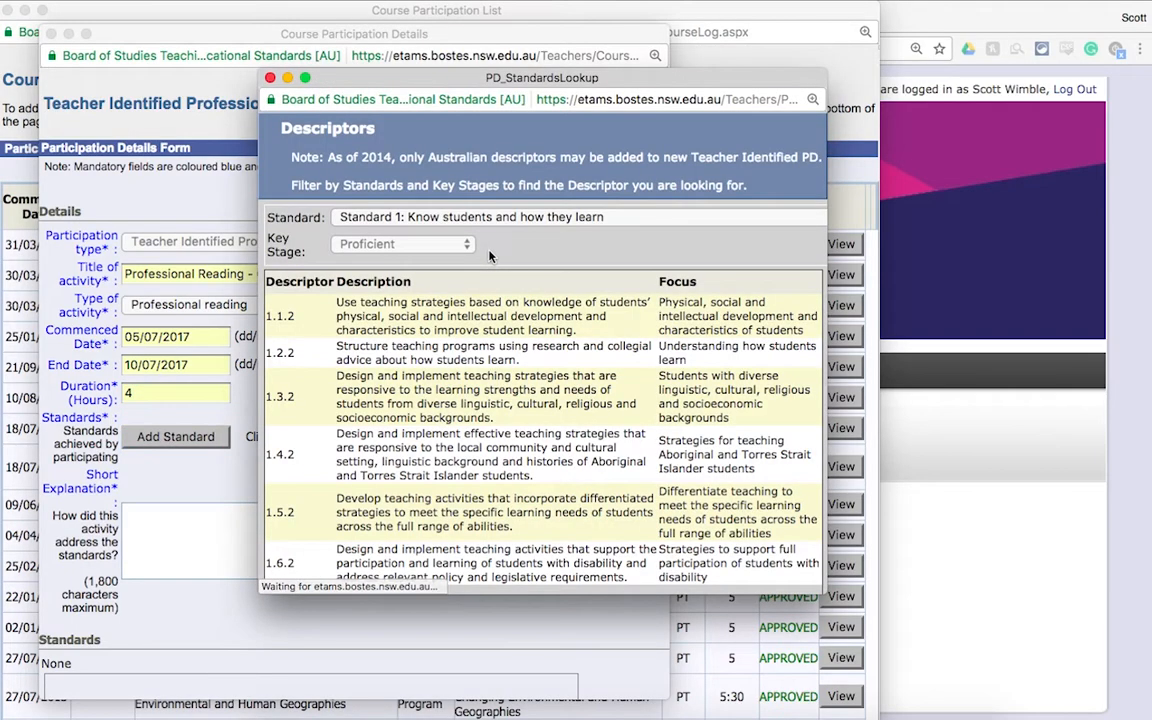
click(440, 216)
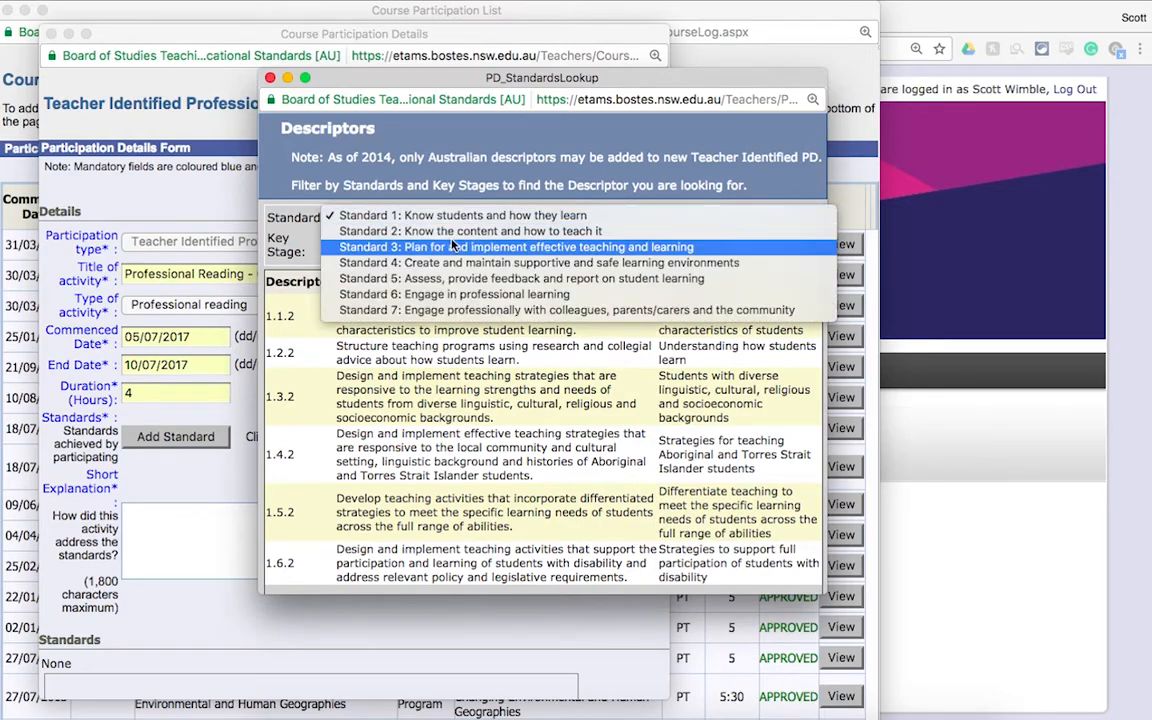
click(445, 188)
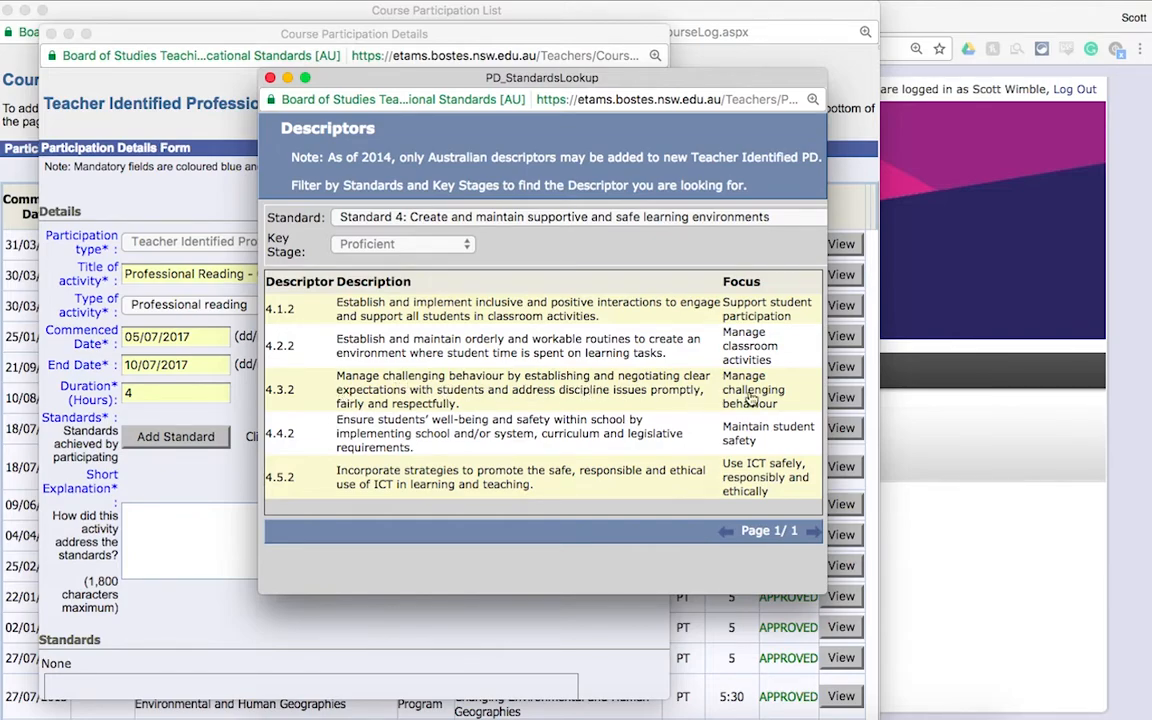
click(357, 390)
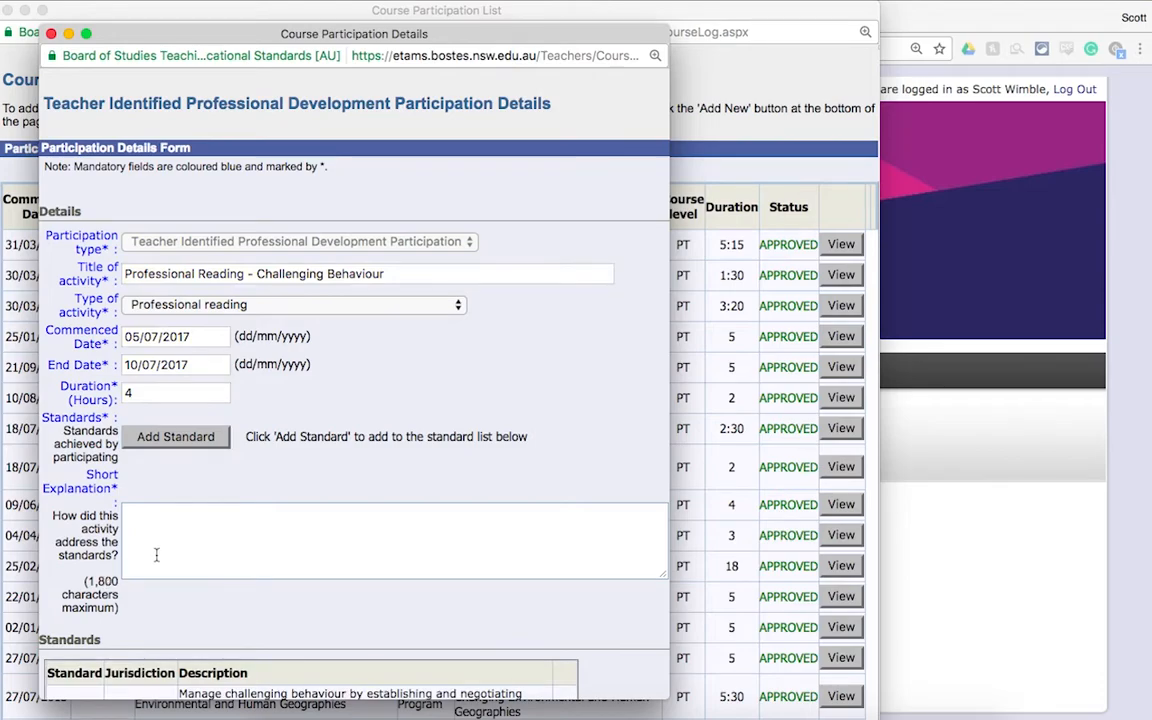
- Enter the short explanation "I read through the book 'how to effectively manage the classrooms full of challenging behavioural students etc (4.3.2)."
scroll(156, 554, down, 3)
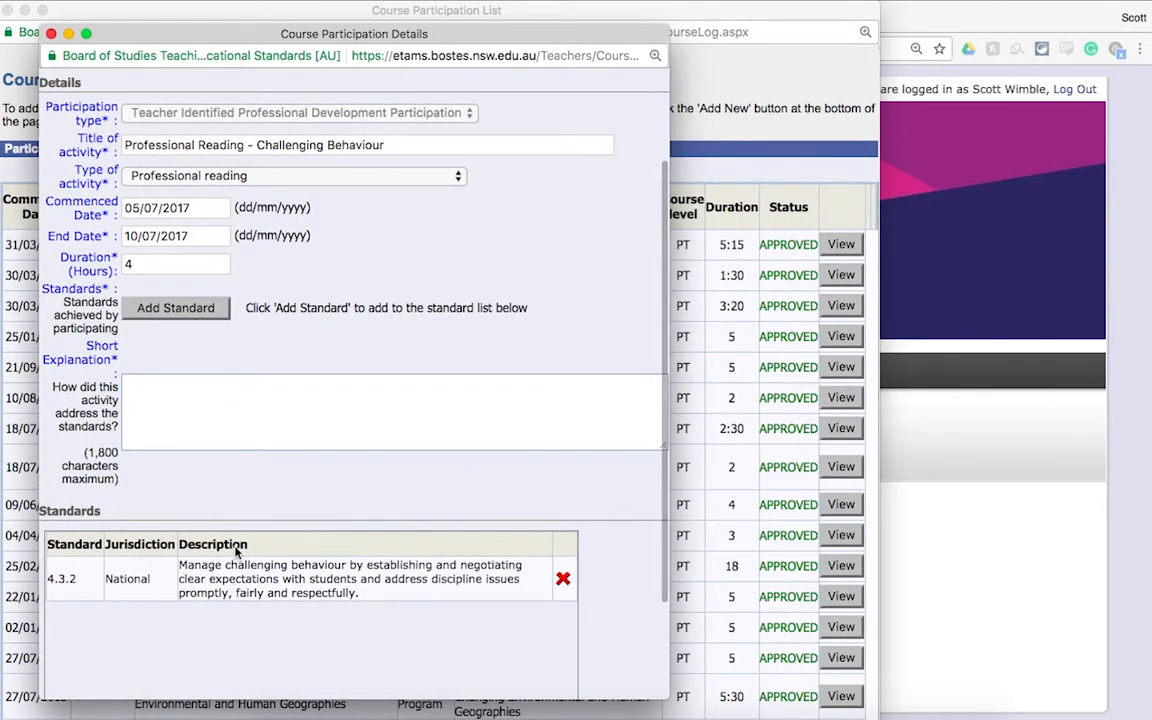
click(140, 395)
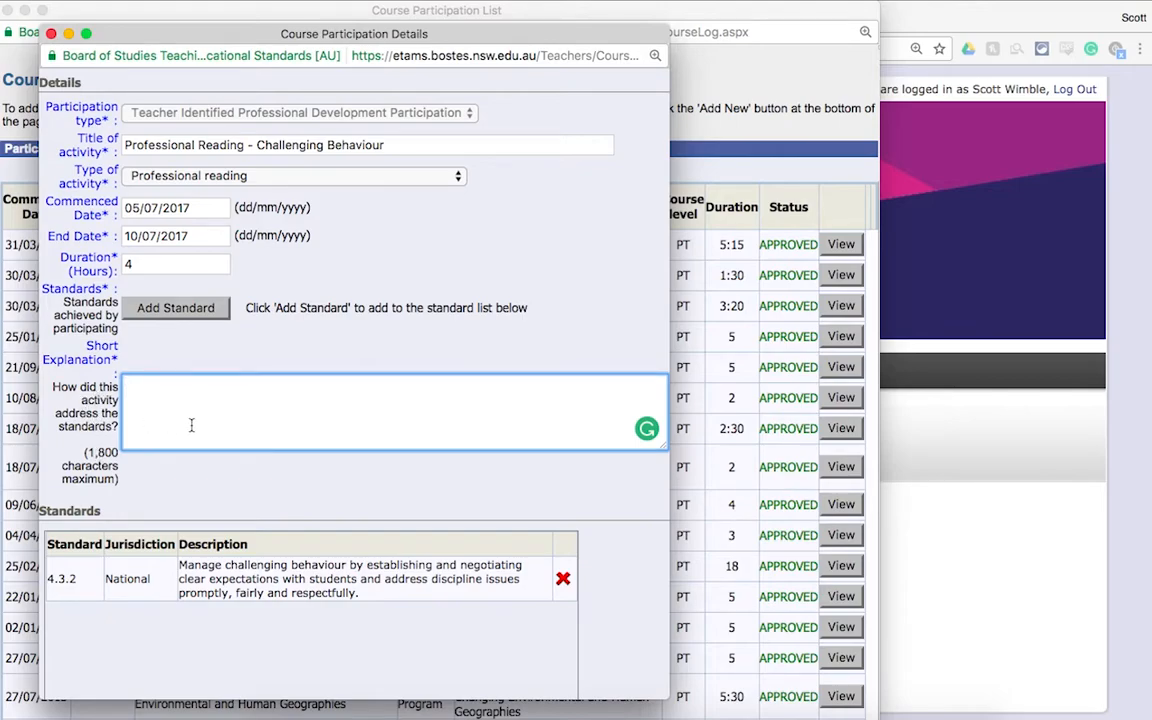
text(I read through the bo)
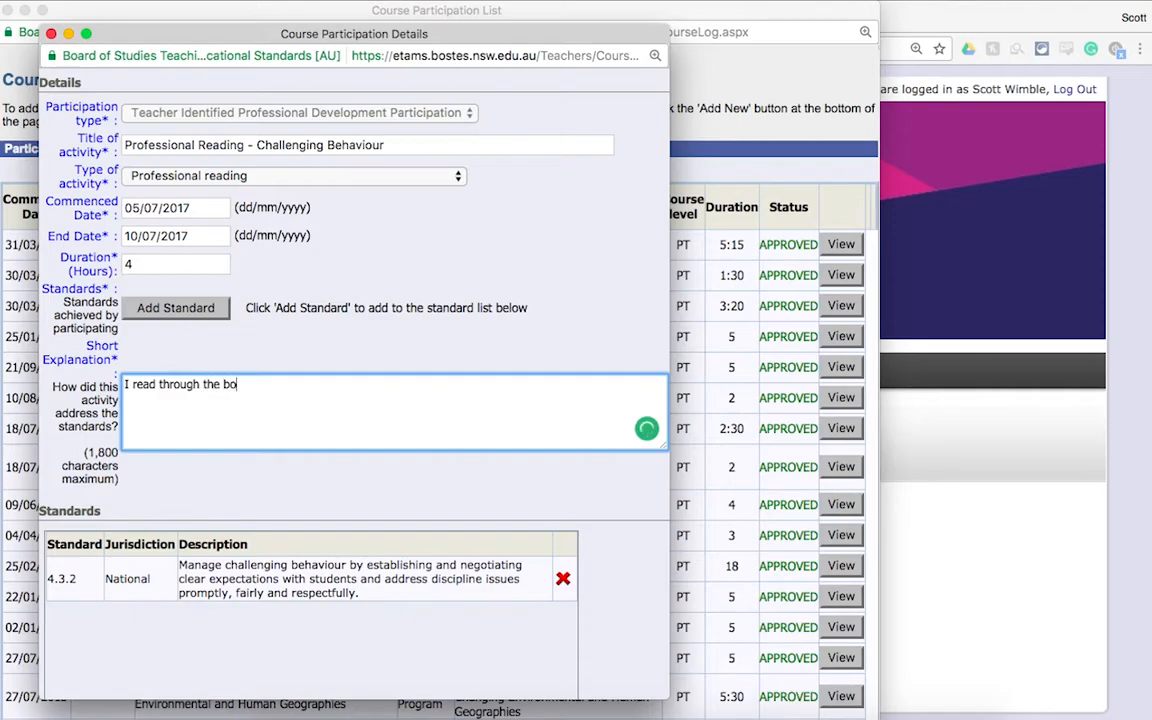
text(ok 'how to effec)
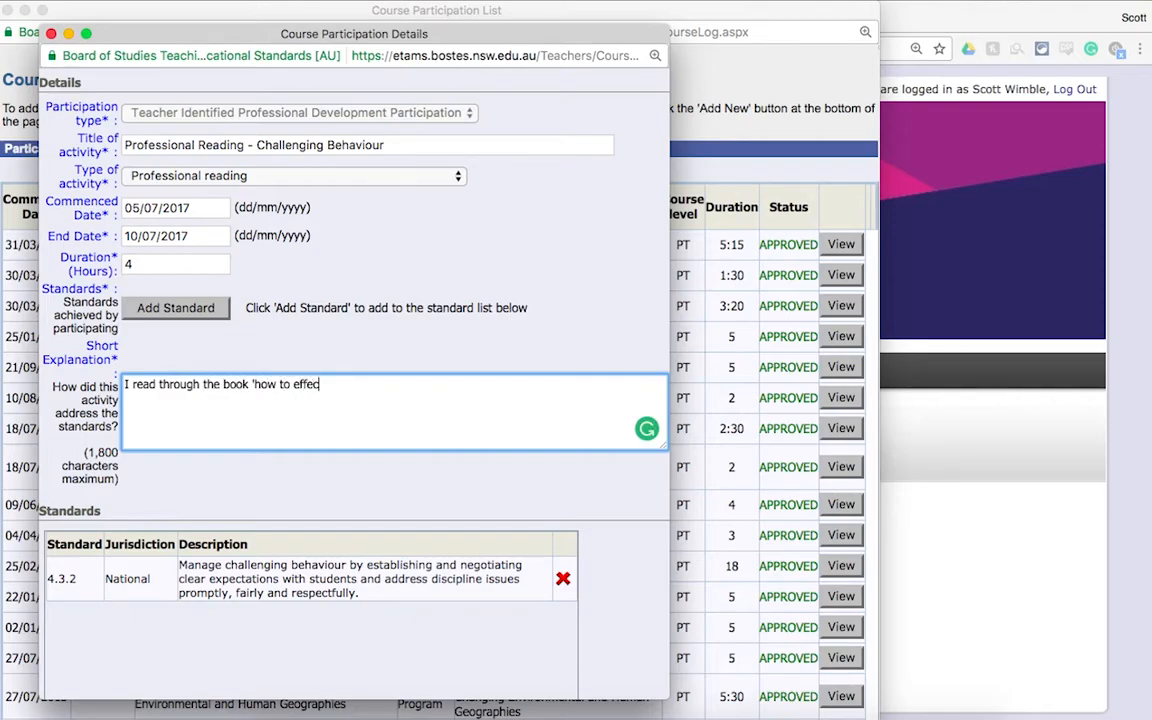
text(tively manage classroom full of c)
text(hallen)
key(BackSpace)
text(llenging behavioural students etc)
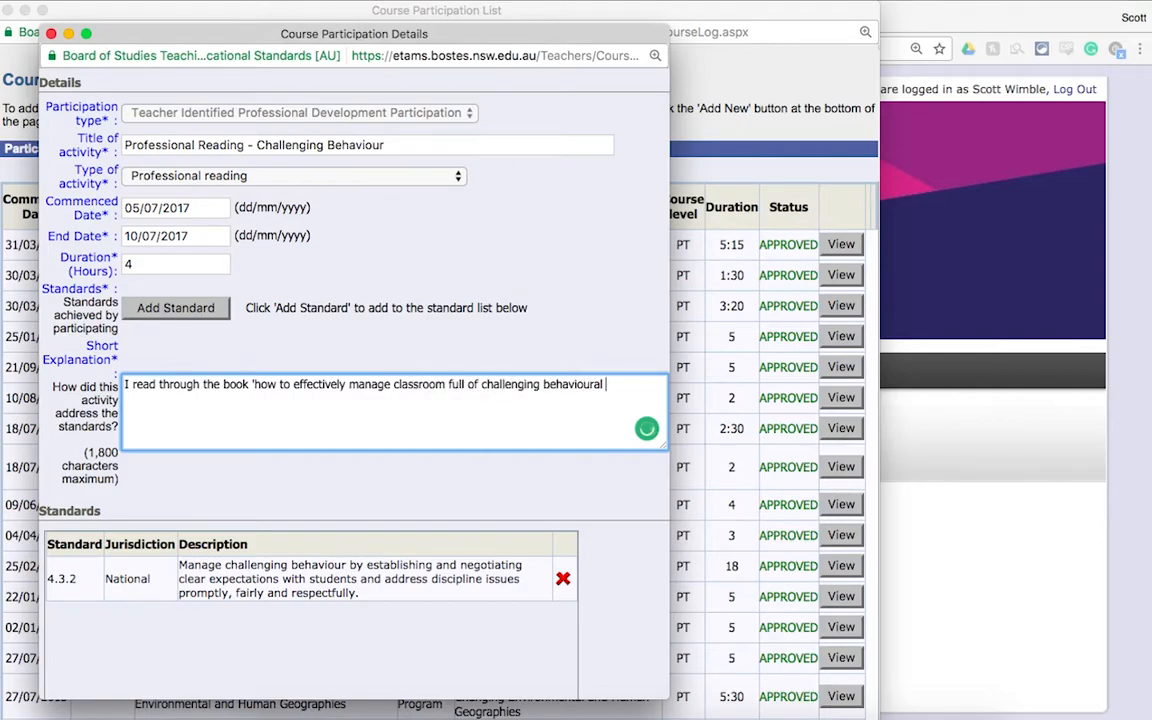
text( etc (4.3.2).)
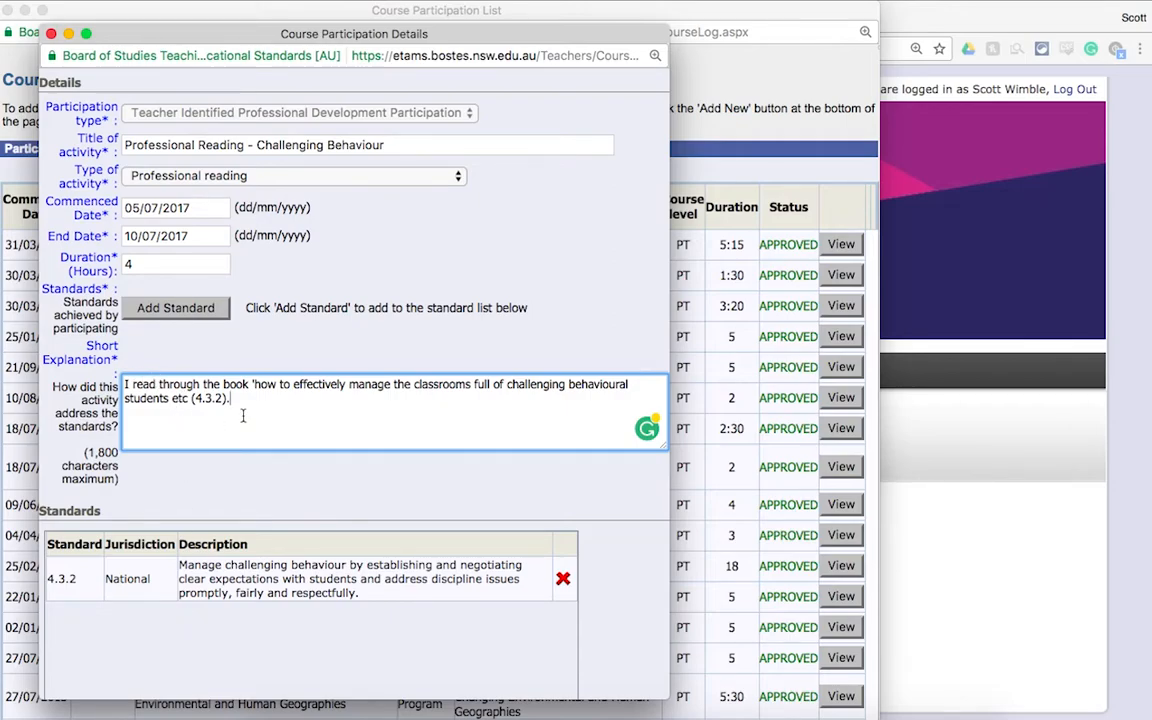
- Add descriptor 4.2.2 on orderly and workable routines, from Standard 4, to the activity's standards
click(180, 308)
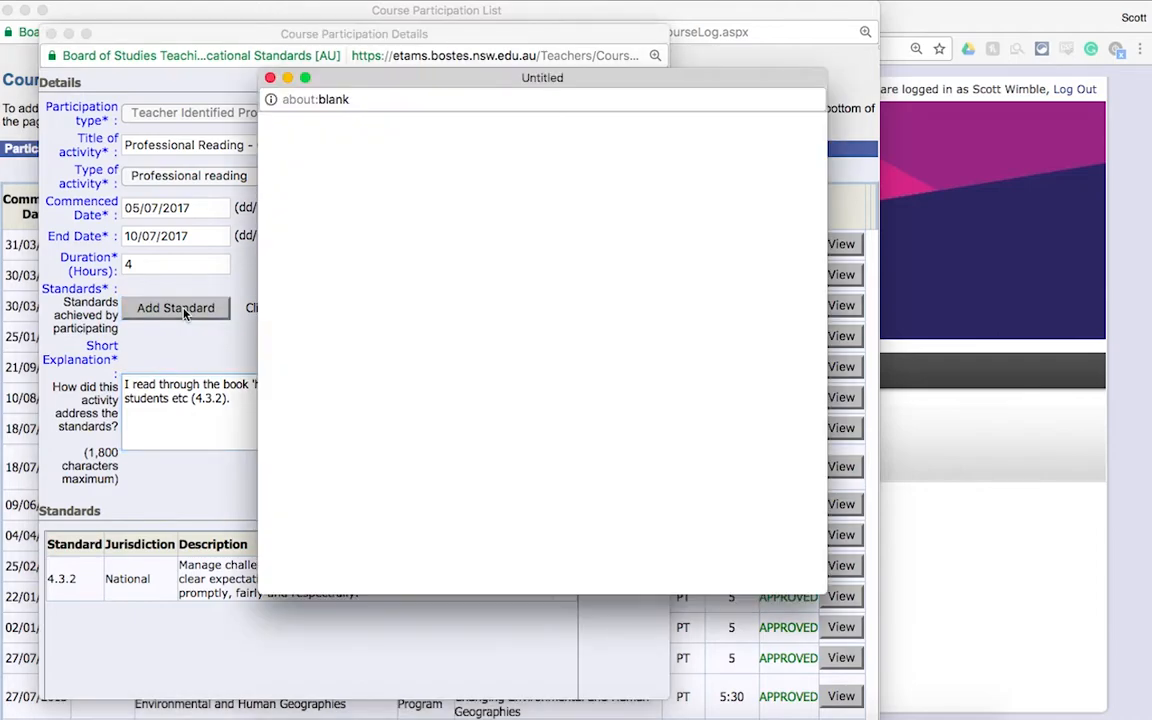
click(398, 185)
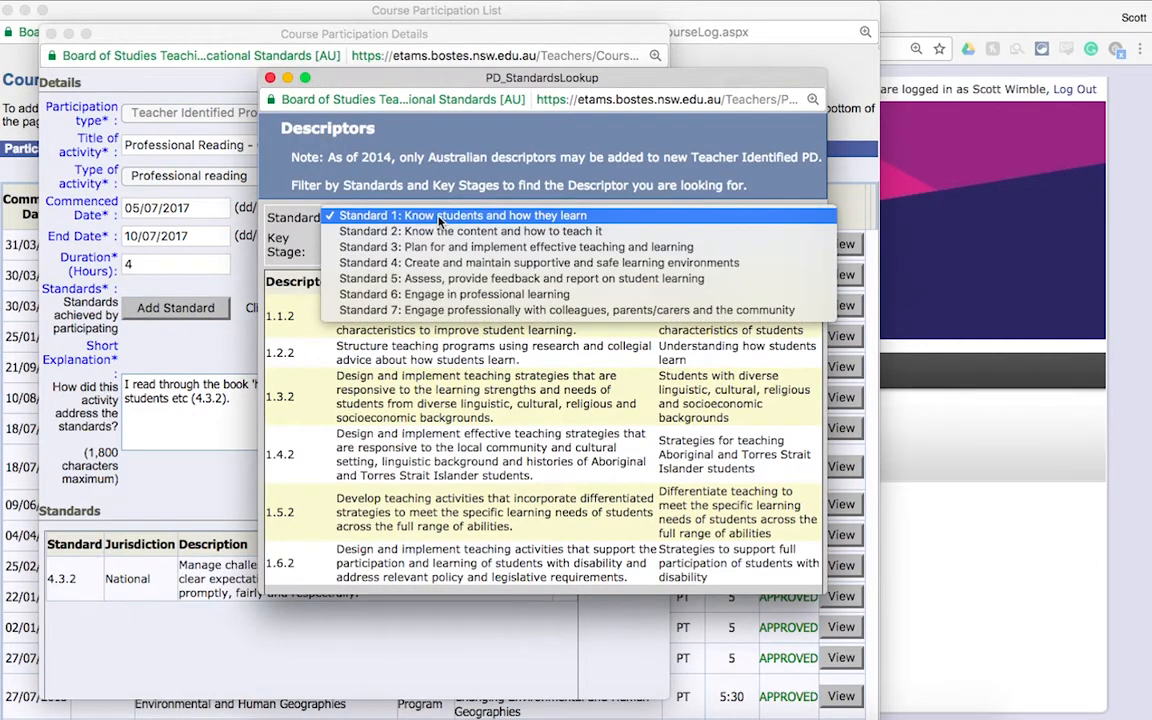
click(400, 267)
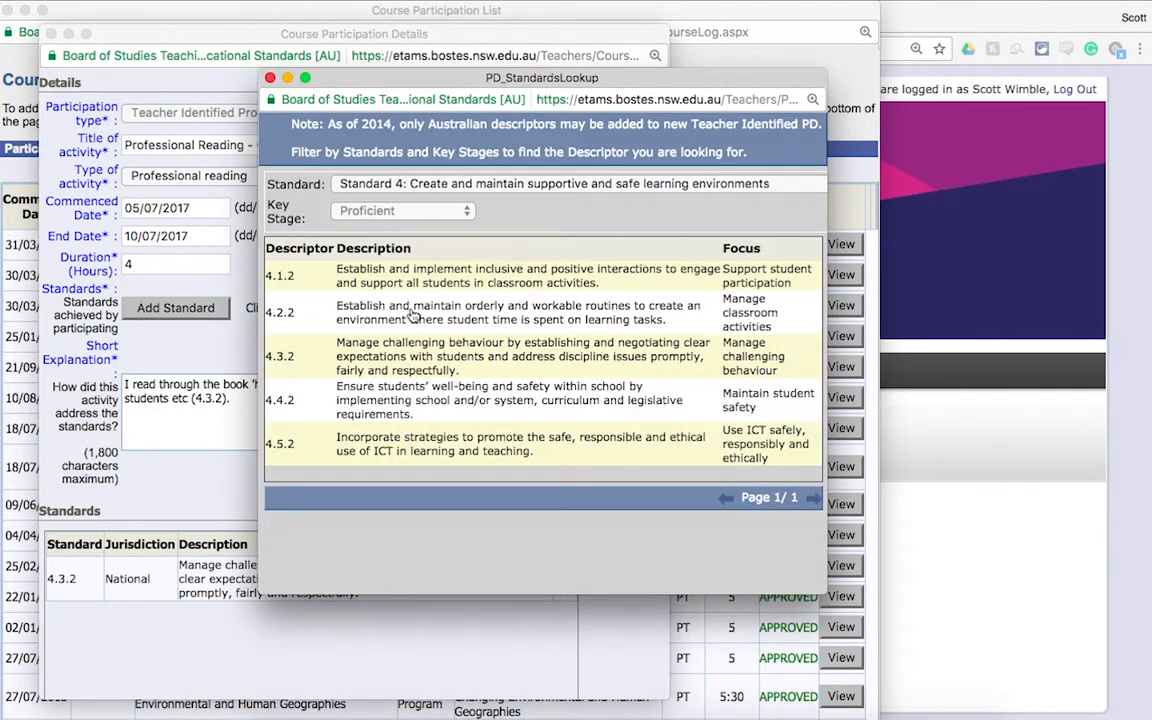
click(412, 316)
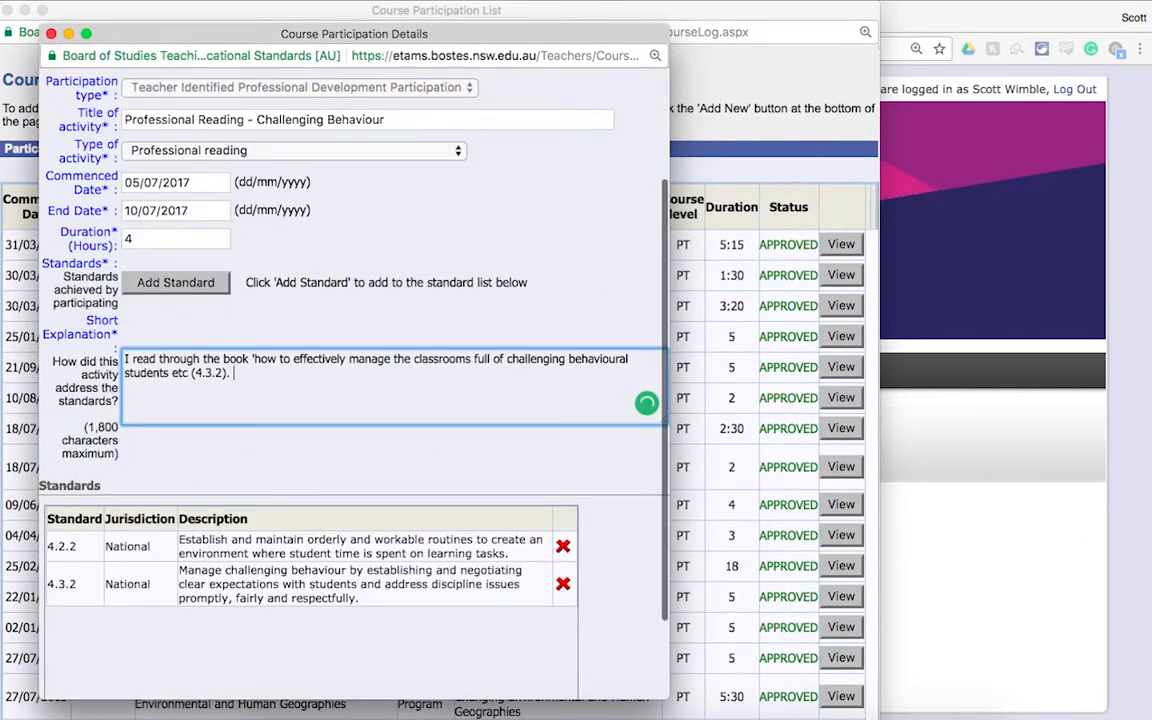
- Append "This book helped me realise I had developed some unhelpful habits and I changed my routines to address this (4.2.2)" to the explanation
text(This book helped me r)
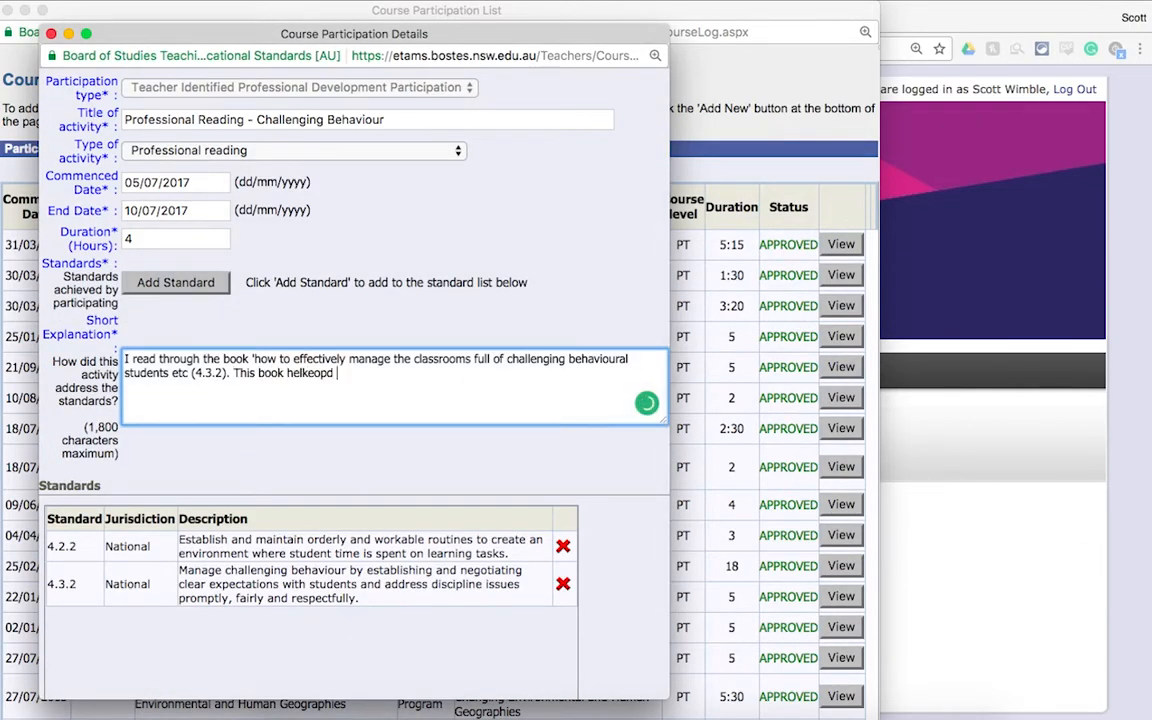
text(ealise I ha)
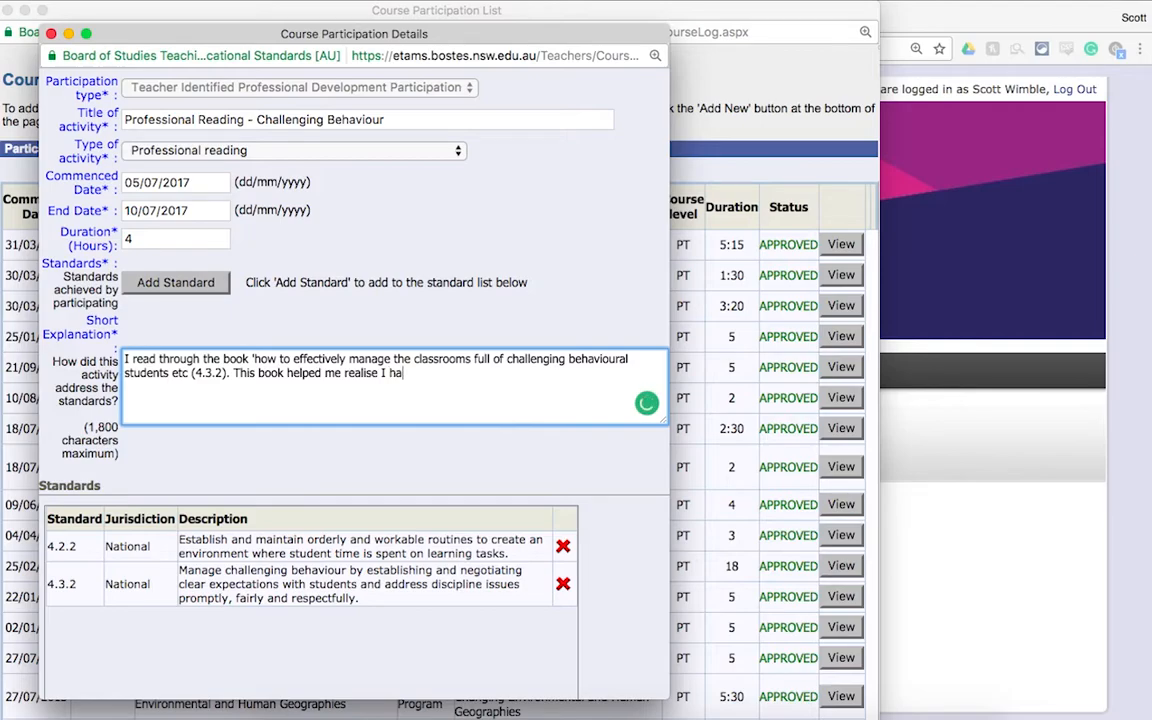
text(d developed some unh)
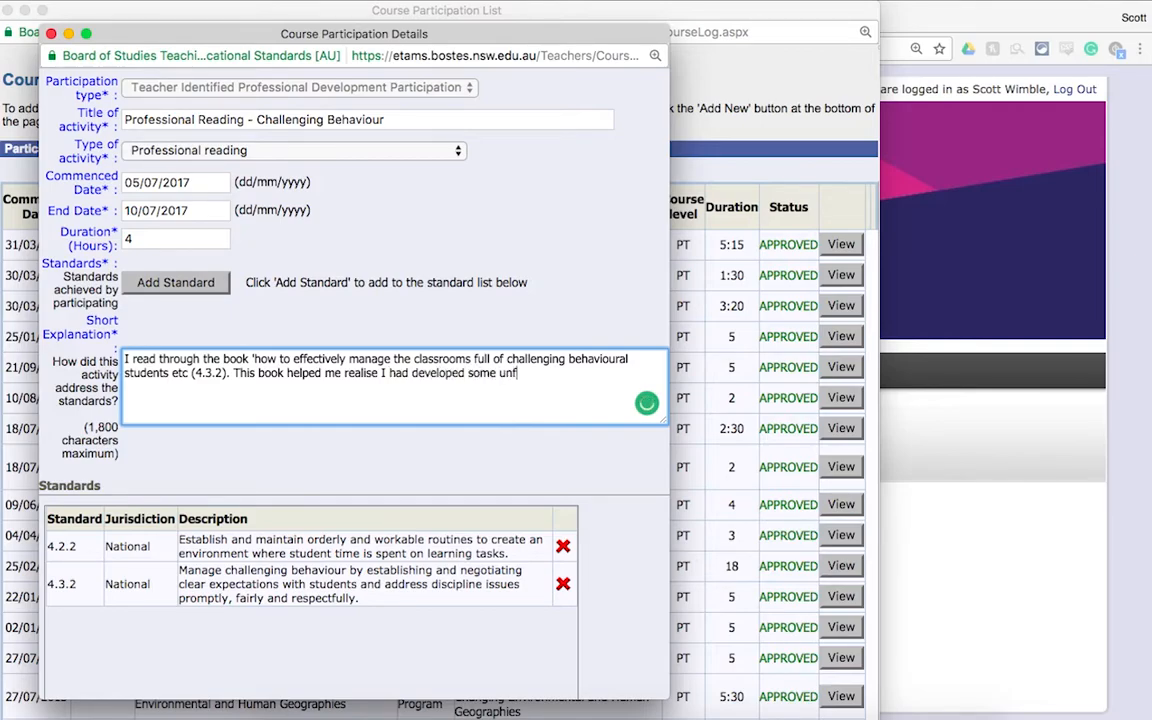
text(elpful habits and I ch)
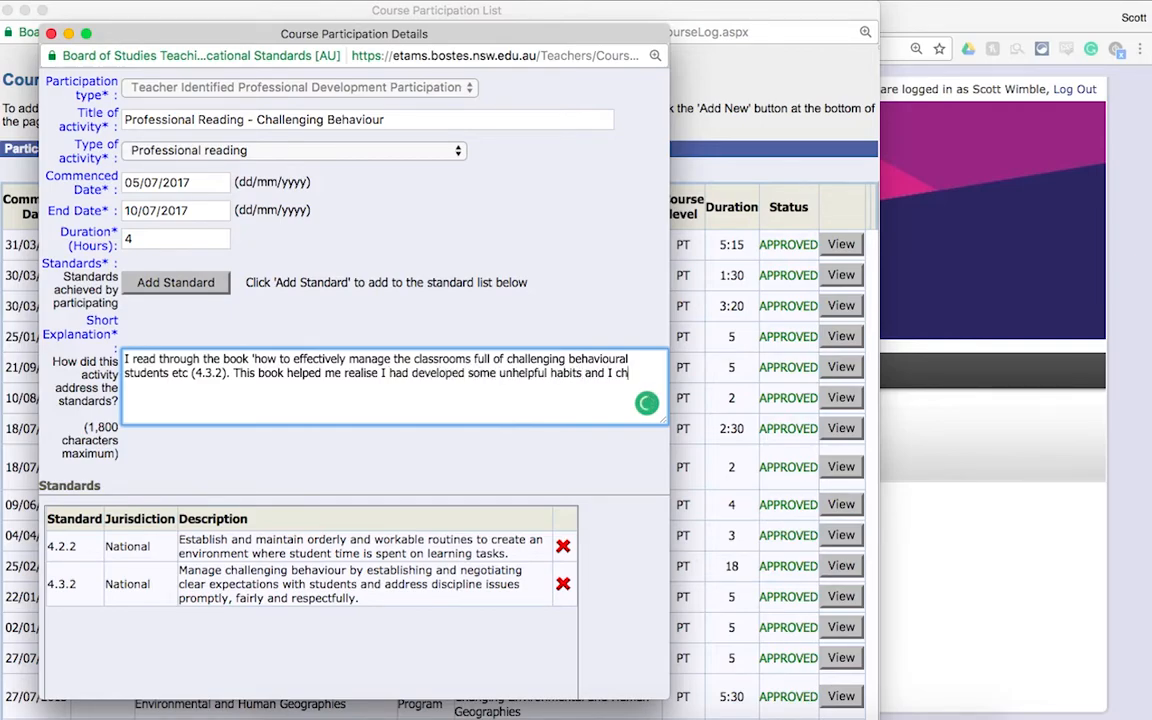
text(anged my routines to address this)
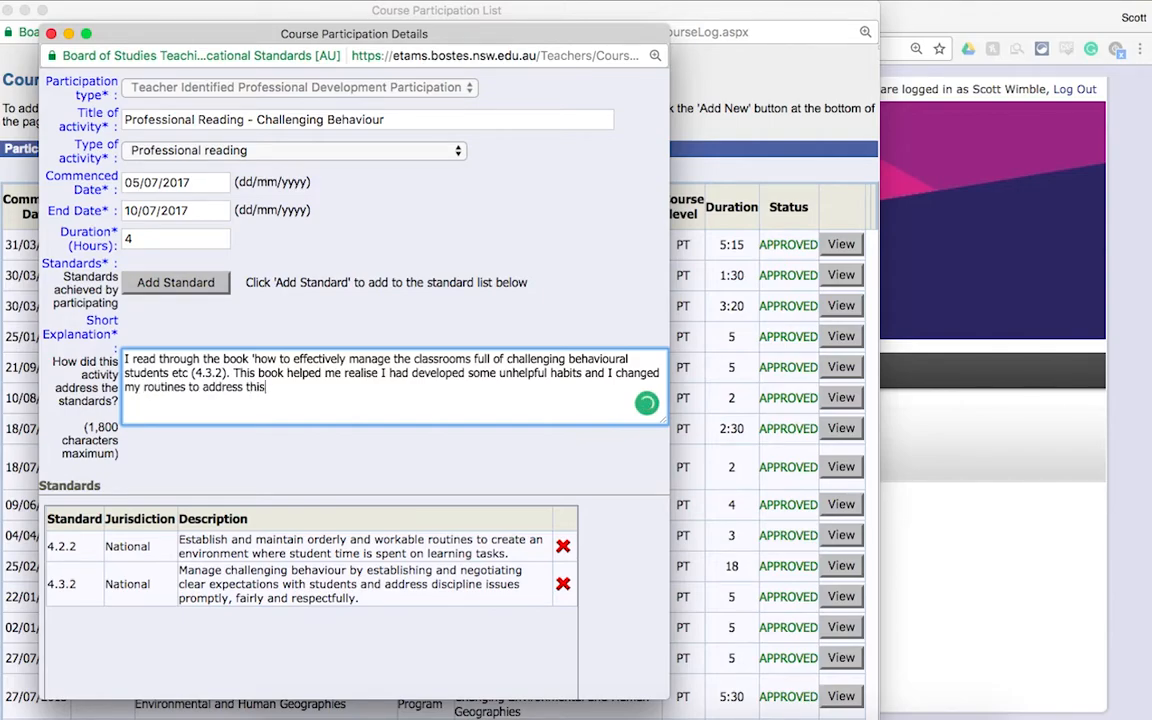
text( (4.2.2)
- Review the completed participation details and standards, and exit the form without saving the entry
scroll(278, 378, down, 3)
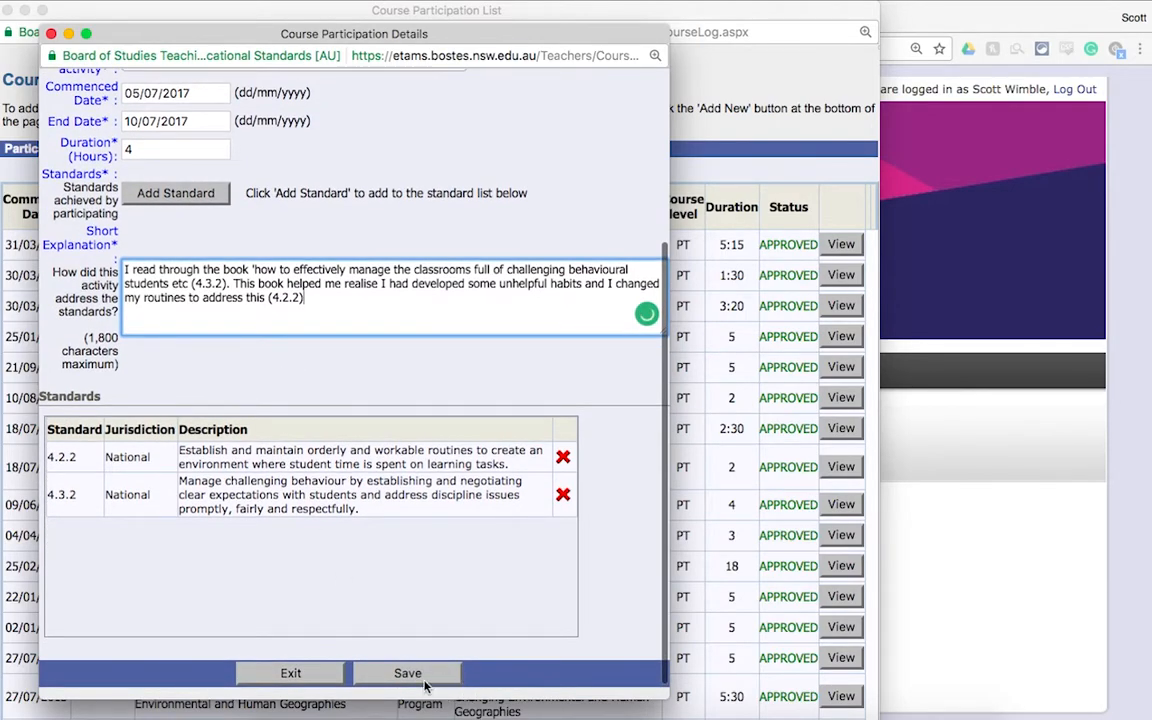
scroll(329, 447, up, 5)
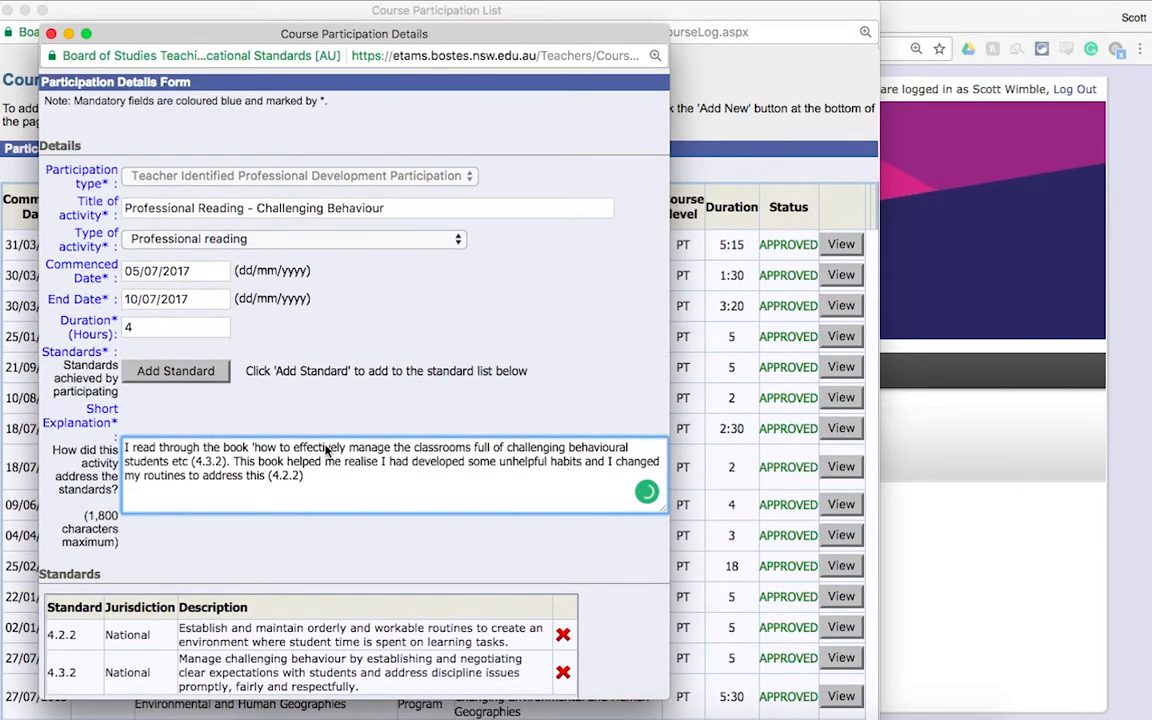
scroll(325, 435, down, 3)
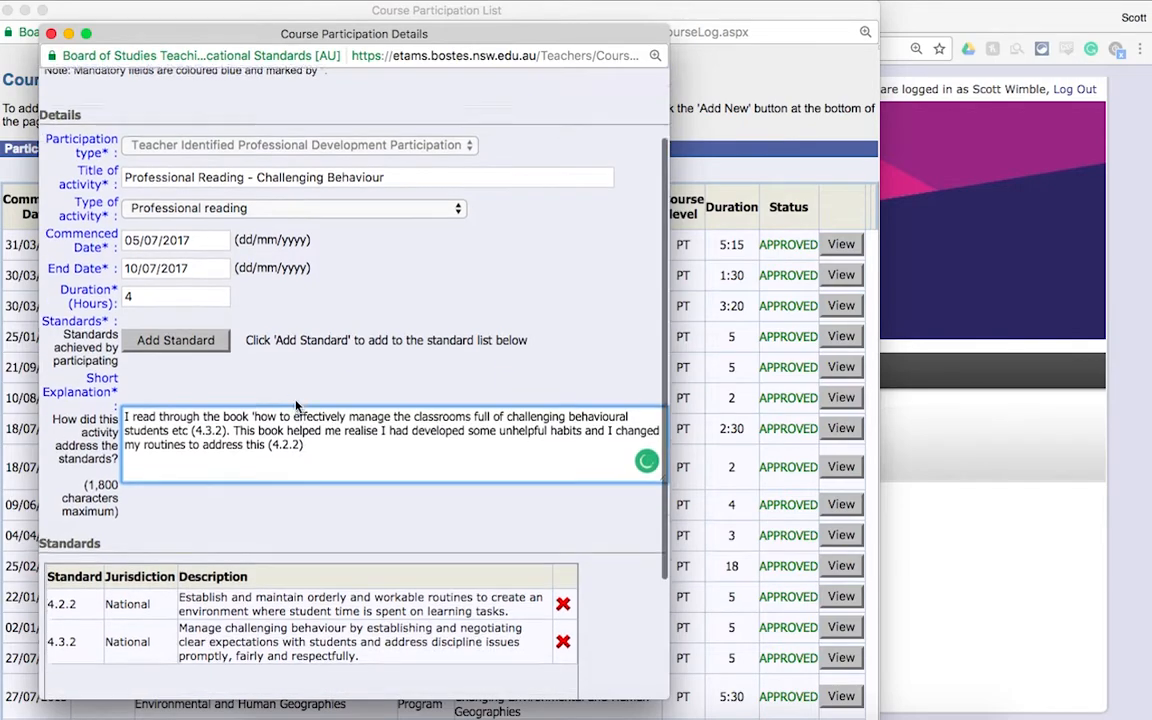
scroll(225, 388, down, 3)
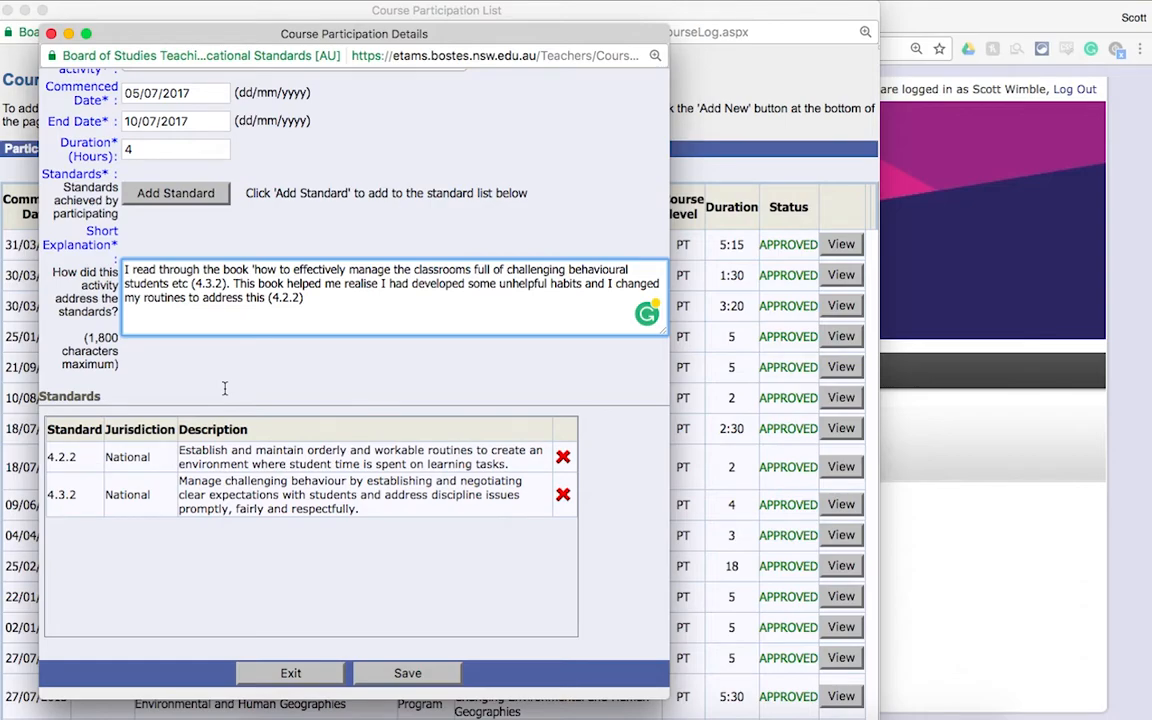
scroll(225, 386, up, 1)
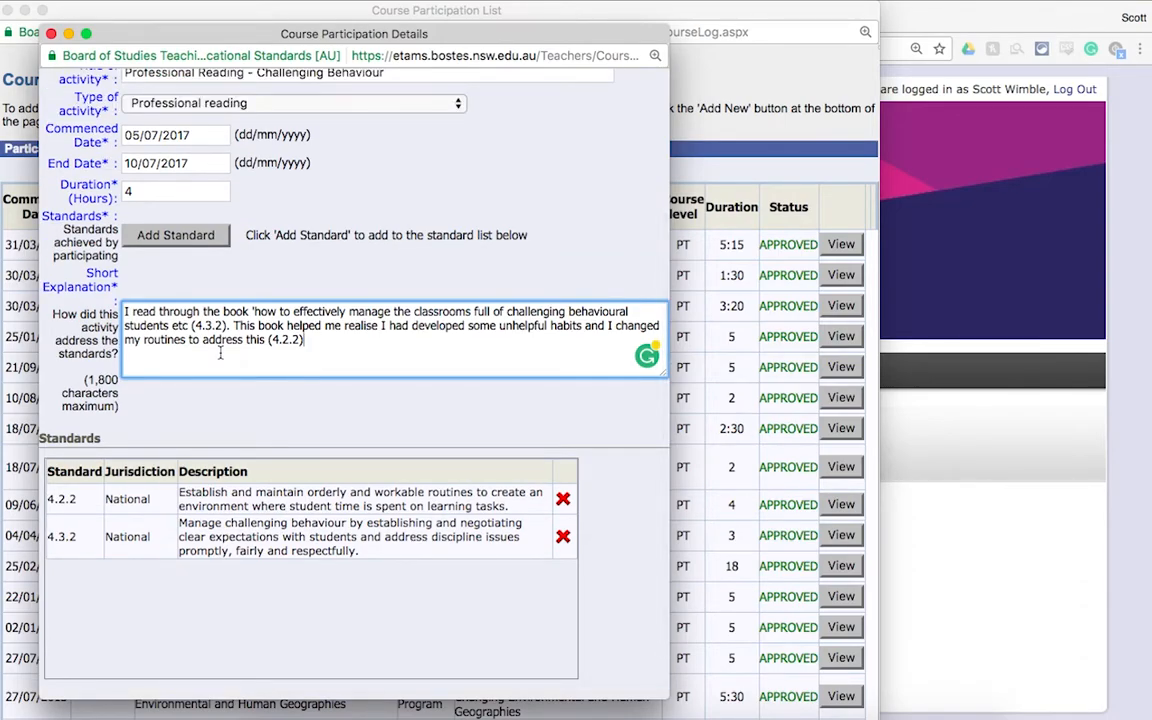
scroll(378, 393, down, 1)
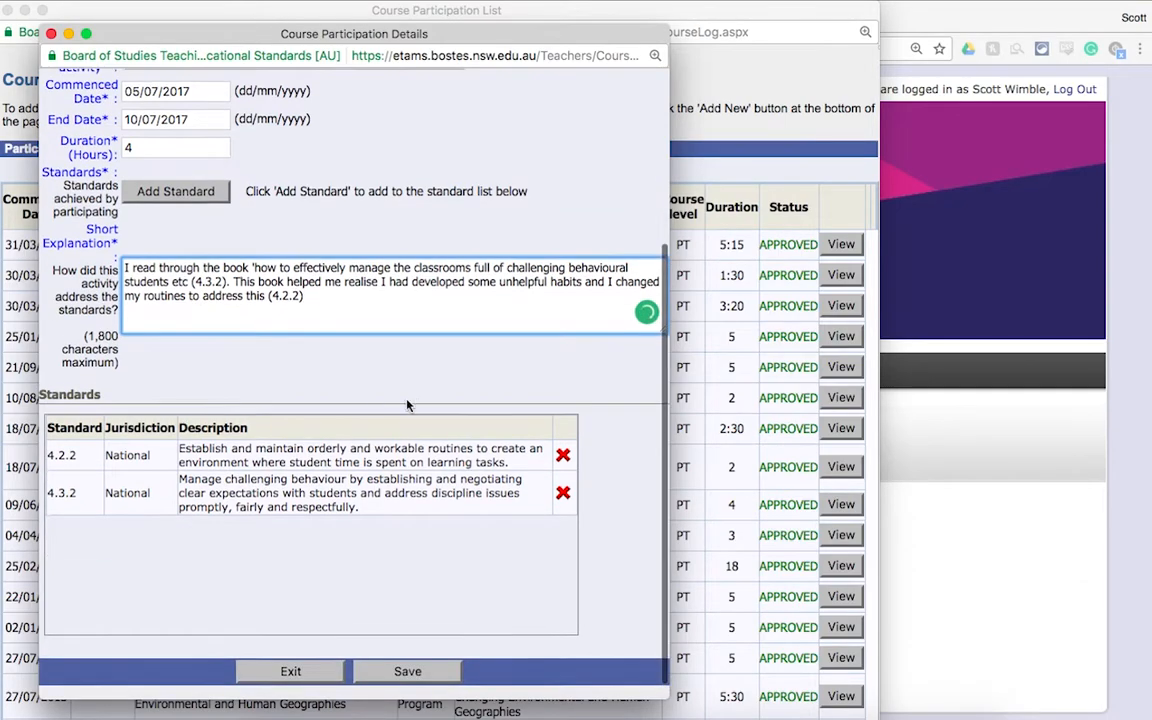
click(290, 673)
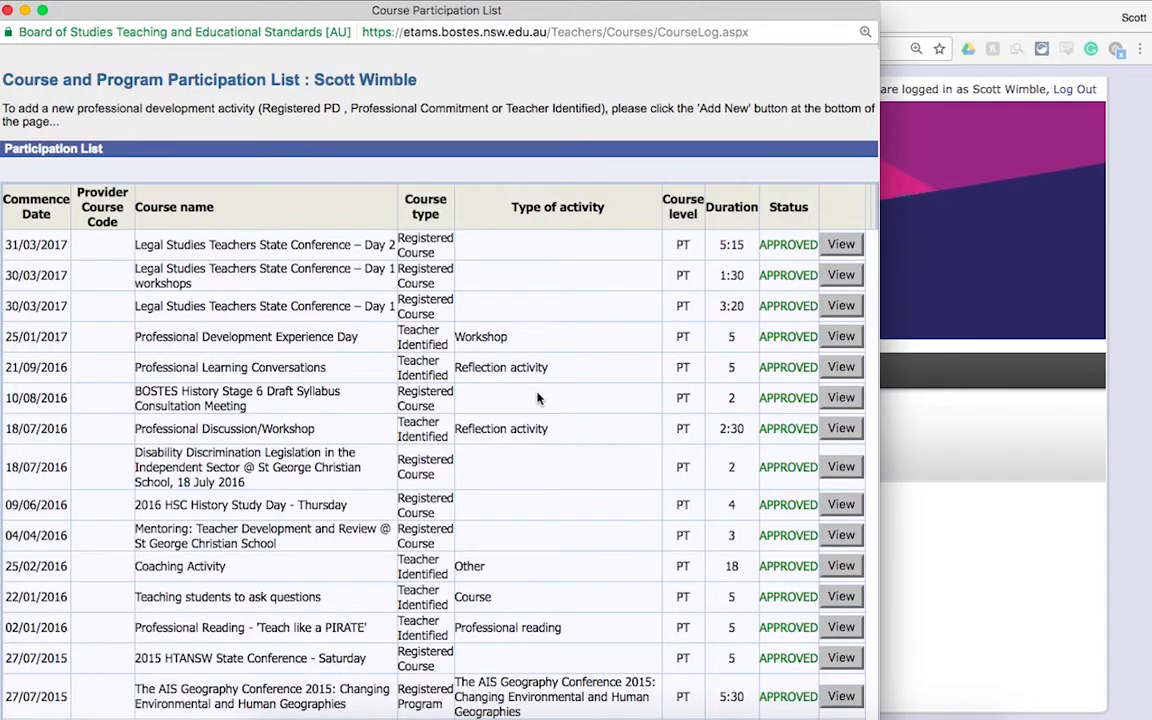
scroll(532, 417, down, 1)
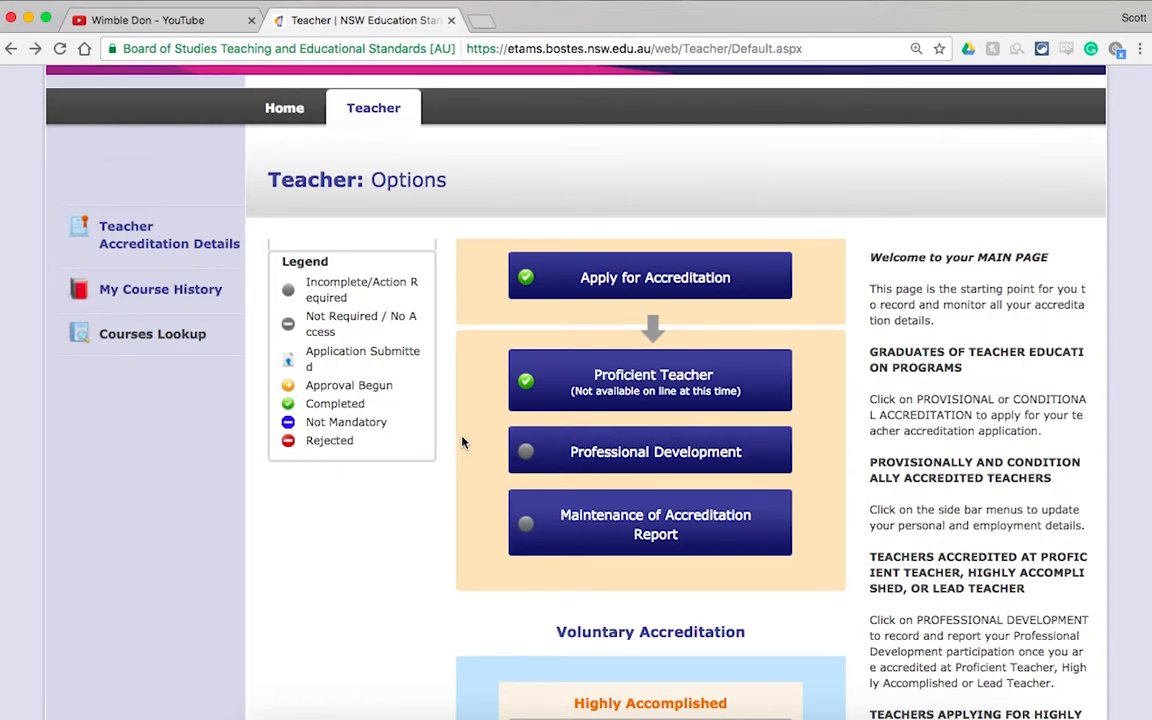
scroll(462, 442, down, 1)
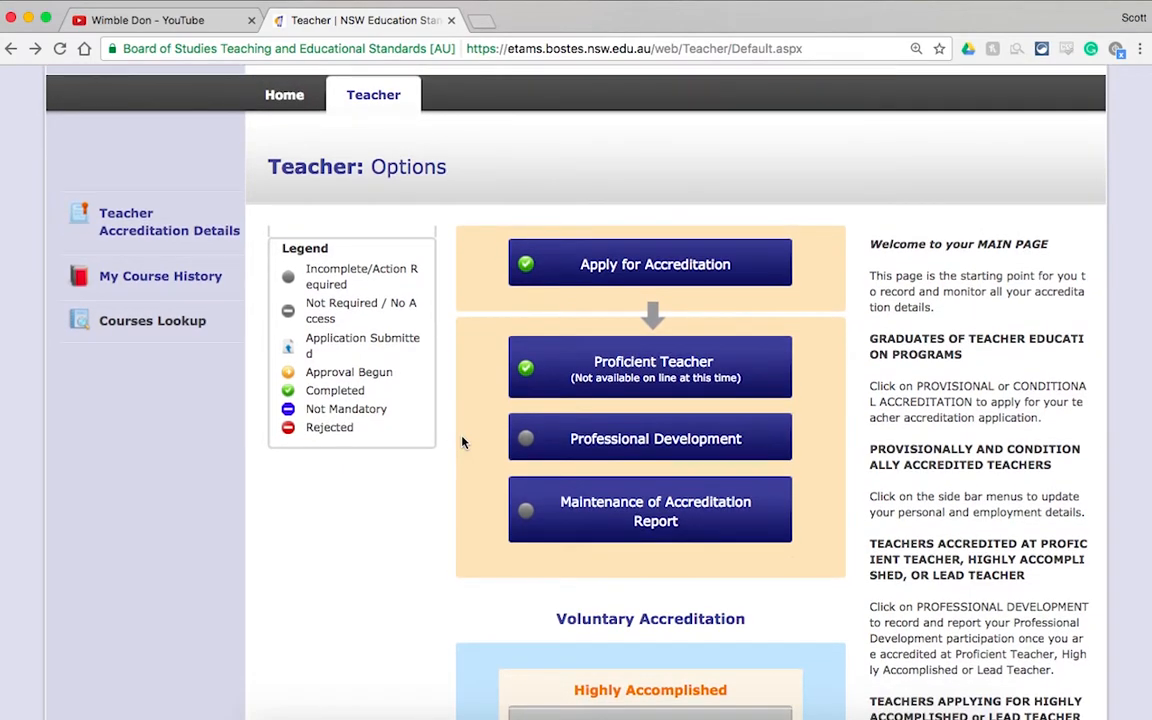
scroll(462, 442, down, 3)
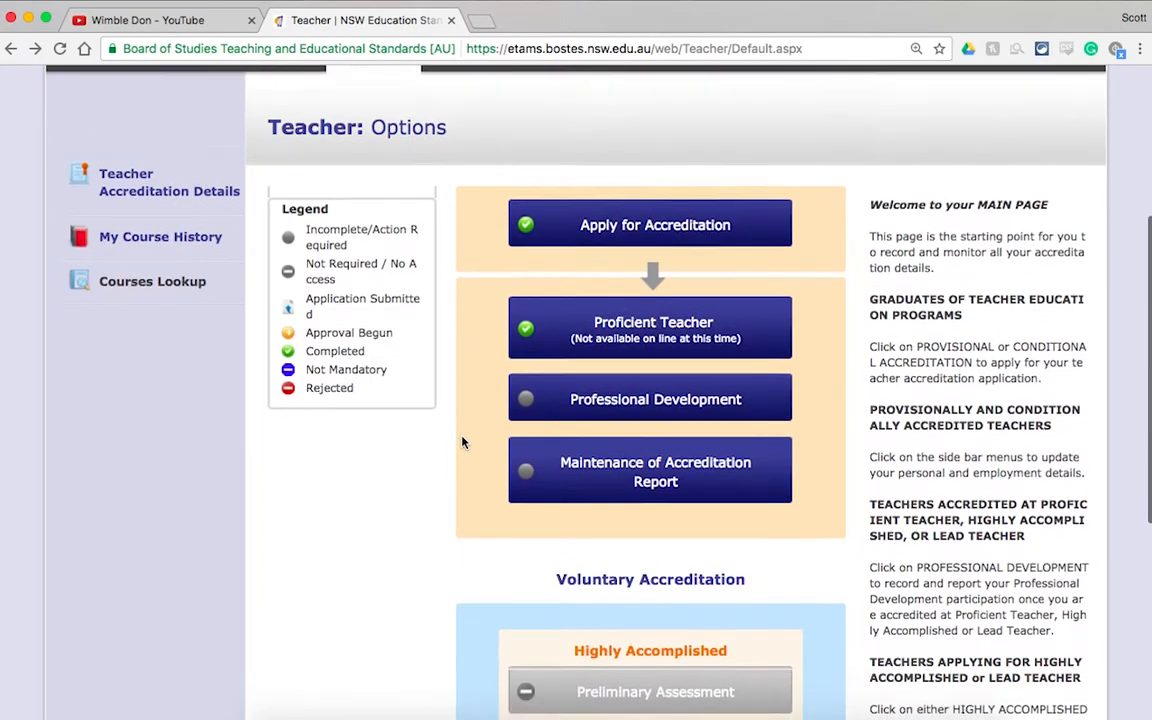
scroll(462, 442, down, 2)
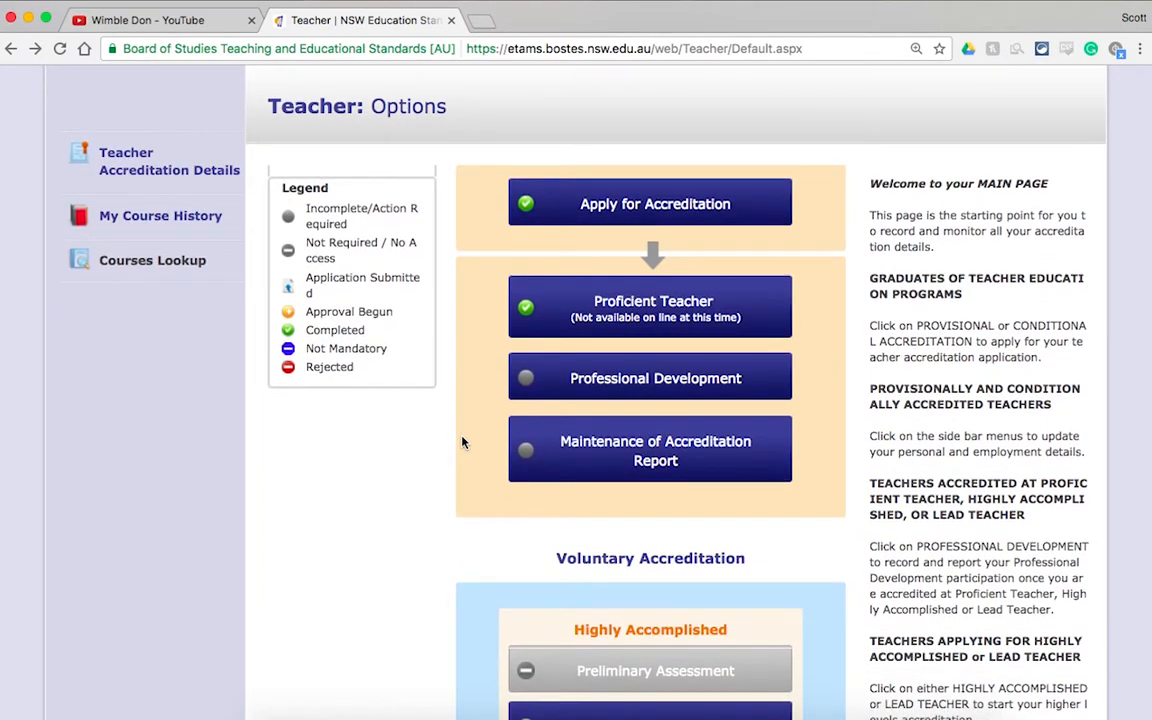